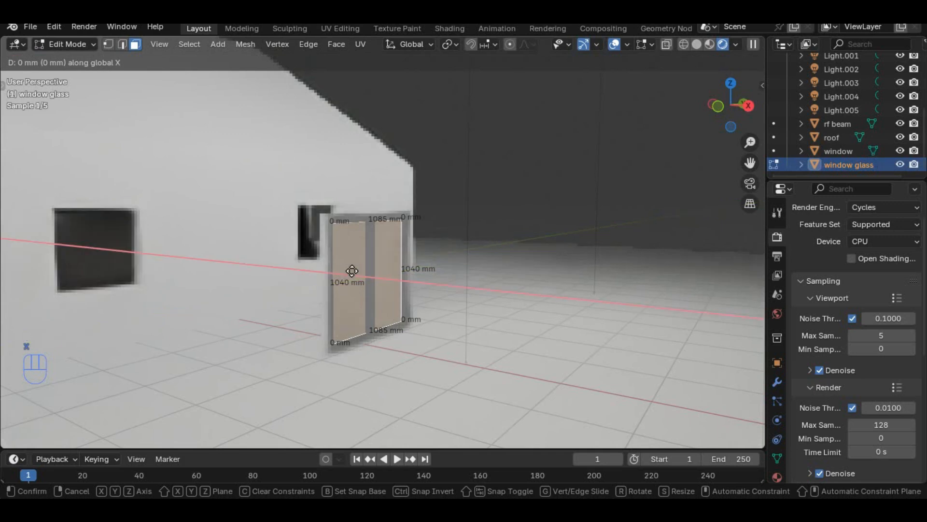
- Extrude the two window glass faces 5 mm along X and shift the glass back
key("Return")
key("e")
type("x")
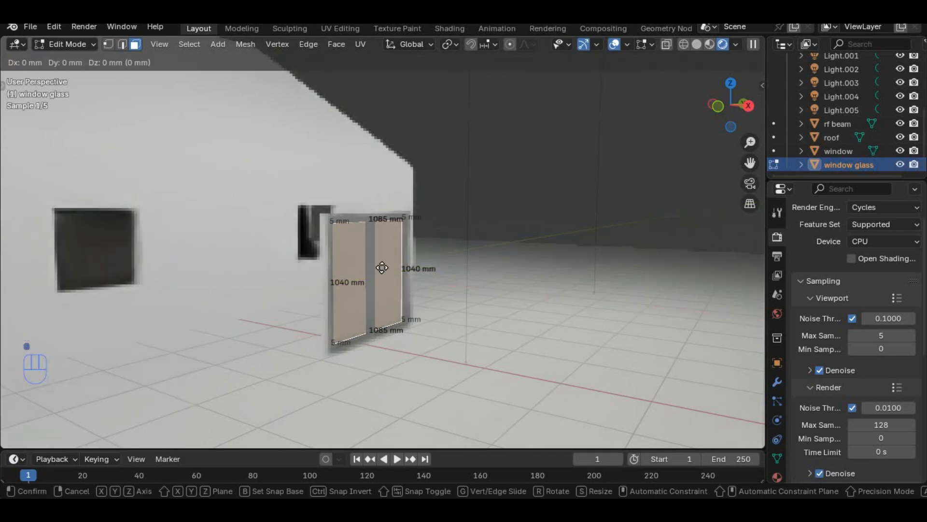
type(".5-")
key("Return")
- Assign the window glass material to the entire glass mesh
left_click(517, 184)
mouse_move(483, 300)
middle_mouse_down()
mouse_move(394, 325)
mouse_move(398, 317)
mouse_move(438, 346)
middle_mouse_up()
key("a")
left_click(777, 477)
left_click(840, 279)
left_click(813, 320)
- Leave mesh editing and switch the viewport to solid shading
left_click(131, 188)
scroll(398, 317, "down", 2)
key("Tab")
left_click(186, 237)
left_click(697, 45)
- Select the window frame together with its glass and move both 500 mm in the negative X direction
left_click(369, 255)
left_click(362, 256, "shift")
middle_click_drag(364, 265, 406, 288)
scroll(406, 288, "down", 3)
key("g")
key("y")
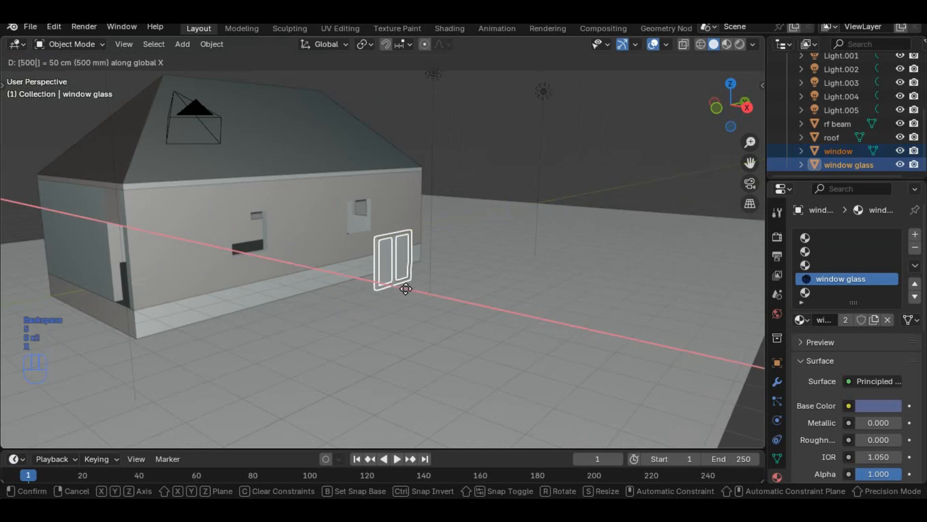
type("-")
key("Return")
- Move the window frame and glass in the negative Y direction into the opening of the long wall
middle_click_drag(406, 288, 473, 249)
scroll(473, 248, "up", 3)
middle_click_drag(474, 248, 210, 291, "shift")
type("gy-")
key("Return")
- Measure the wall face between the two window openings and add 3465 and 1200 in the calculator
scroll(210, 291, "down", 7)
scroll(387, 220, "up", 2)
left_click(463, 240)
key("Tab")
scroll(463, 240, "up", 3)
middle_click_drag(462, 240, 542, 236)
left_click(542, 236)
middle_click_drag(628, 225, 406, 230, "shift")
key("alt+Tab")
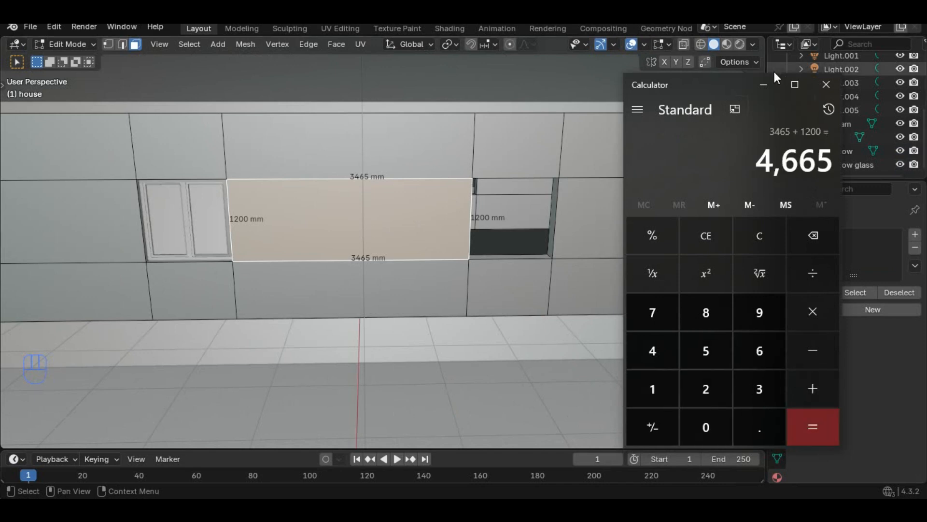
key("alt+Tab")
- Duplicate the window frame and glass 4665 mm along Y into the second opening
key("Tab")
left_click(184, 207)
left_click(188, 217, "shift")
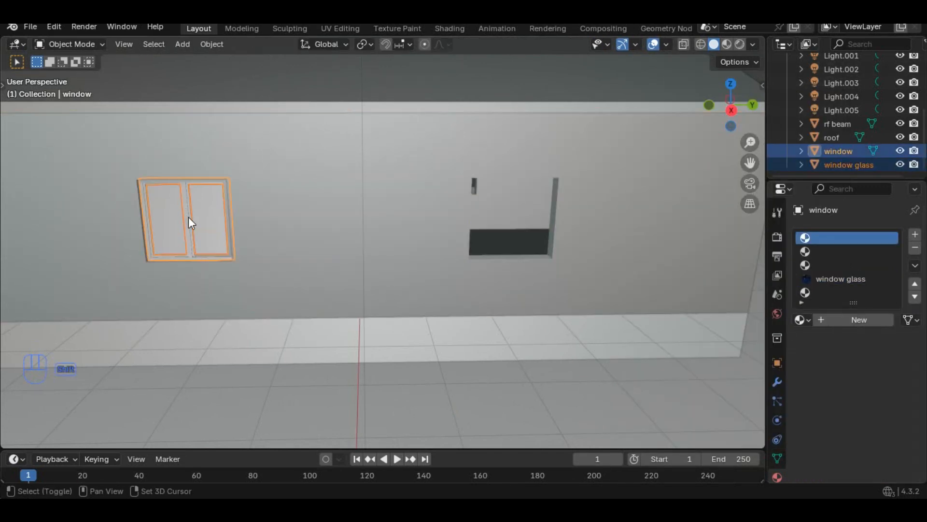
key("shift+d")
type("y4665")
left_click(189, 216)
- Measure the wall face between the second window and the house corner and add 2910 and 225 in the calculator
middle_click_drag(499, 268, 393, 266)
scroll(463, 286, "down", 4)
scroll(392, 266, "up", 3)
left_click(395, 264)
key("Tab")
left_click(447, 257)
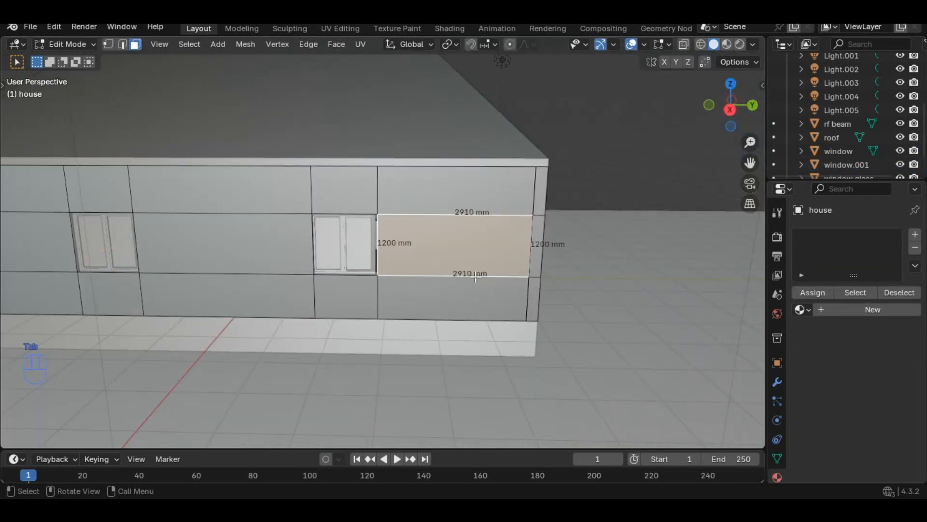
key("alt+Tab")
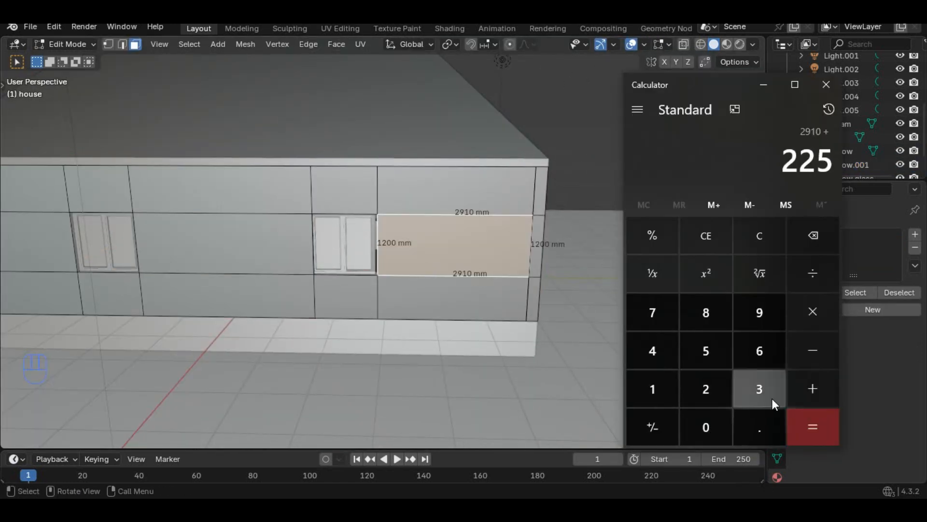
left_click(768, 90)
- Duplicate the second window's frame and glass along Y toward the house corner
key("Tab")
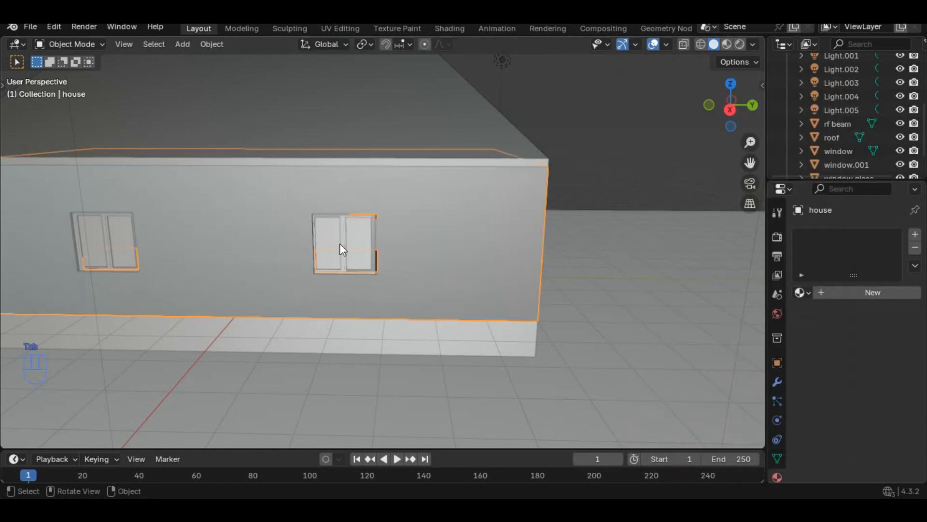
left_click(340, 245)
left_click(358, 246, "shift")
key("shift+d")
key("y")
key("Return")
middle_click_drag(357, 249, 486, 307)
type("rz9")
right_click(488, 300)
- Turn off the edge length display and rotate the new window copy's mesh 90° about Z
scroll(539, 292, "down", 2)
key("Tab")
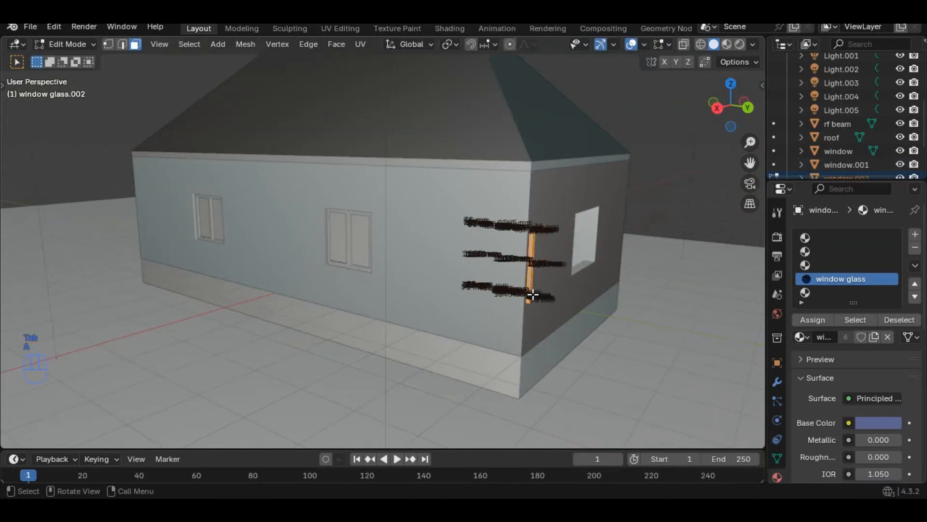
left_click(669, 45)
left_click(587, 213)
scroll(535, 285, "up", 2)
mouse_move(533, 286)
middle_mouse_down()
mouse_move(524, 286)
mouse_move(550, 286)
middle_mouse_up()
type("rz90")
key("Return")
key("g")
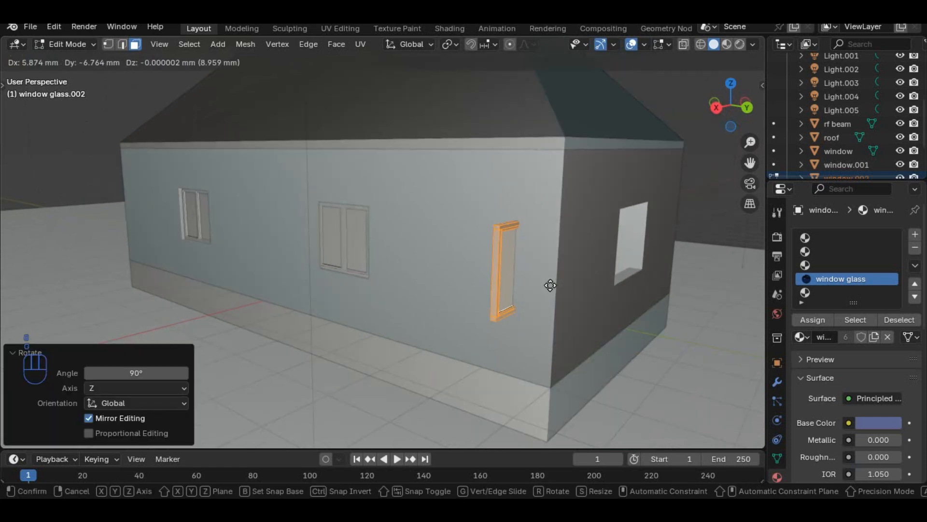
right_click(550, 286)
- Snap the 3D cursor to the lower corner vertex of the end wall's window opening in the house mesh
key("Tab")
left_click(620, 287)
middle_click_drag(642, 309, 613, 313)
key("Tab")
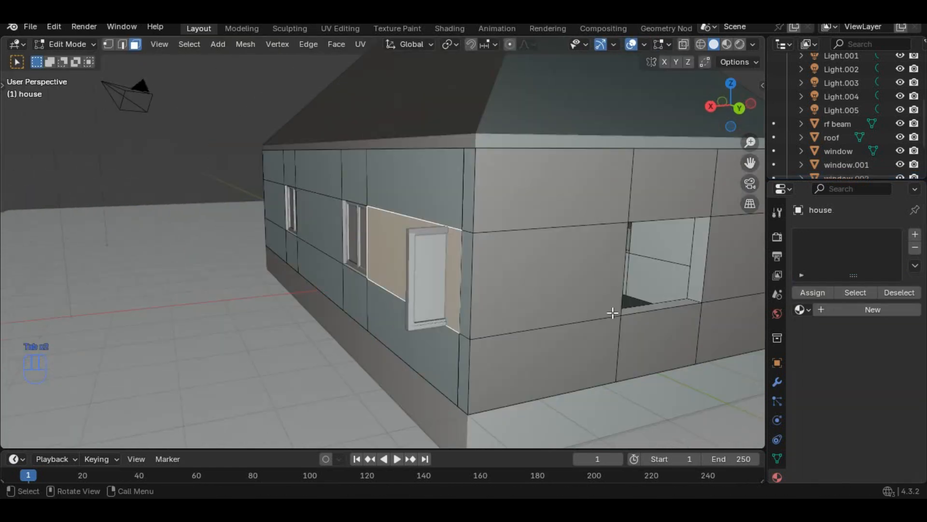
key("shift+s")
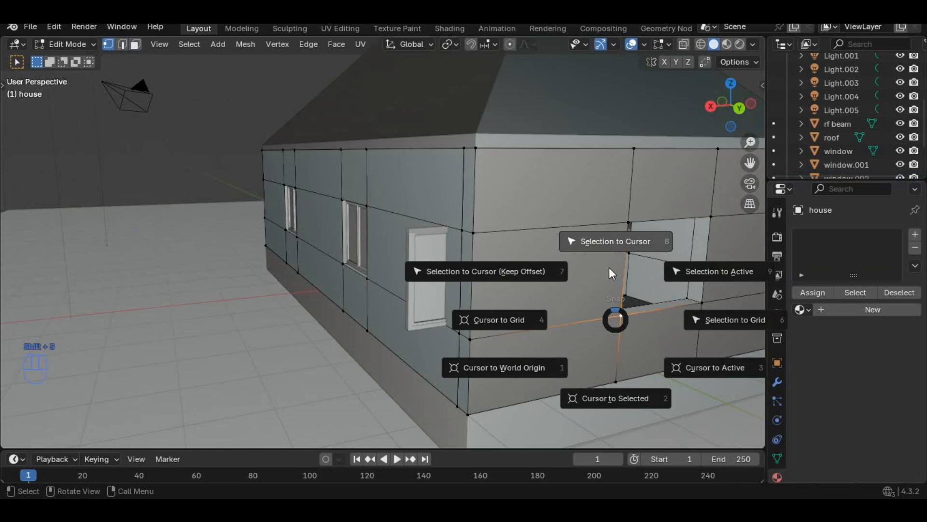
left_click(601, 401)
- Snap the rotated window's mesh to the 3D cursor with Offset enabled
key("Tab")
left_click(418, 278)
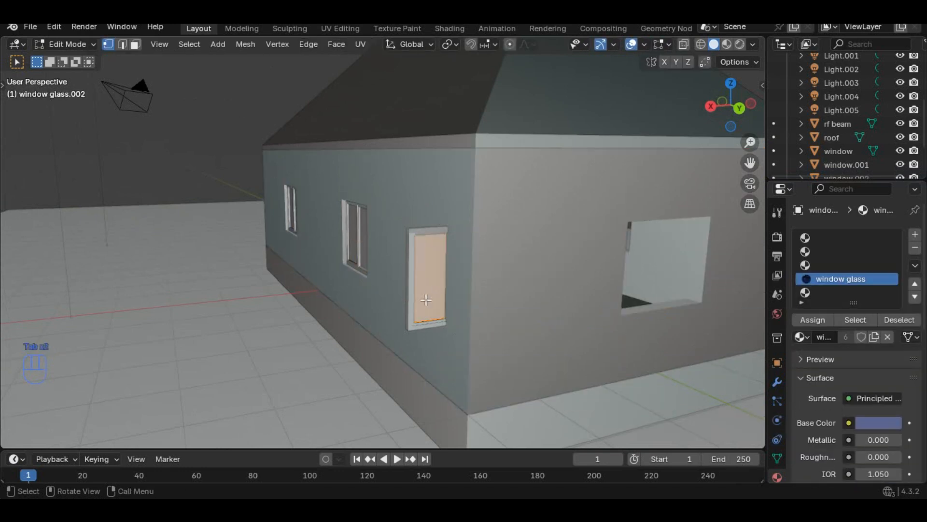
left_click(420, 290, "shift")
key("Tab")
middle_click_drag(421, 291, 392, 294)
key("shift+s")
left_click(274, 297)
left_click(89, 434)
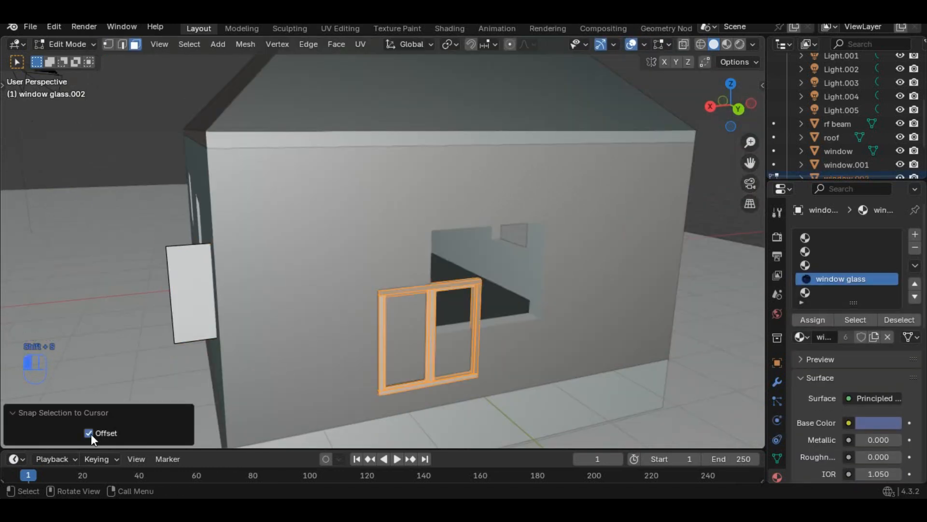
- Raise the window 600 mm along Z to the height of the end wall's opening
middle_click_drag(359, 377, 349, 378)
key("g")
key("y")
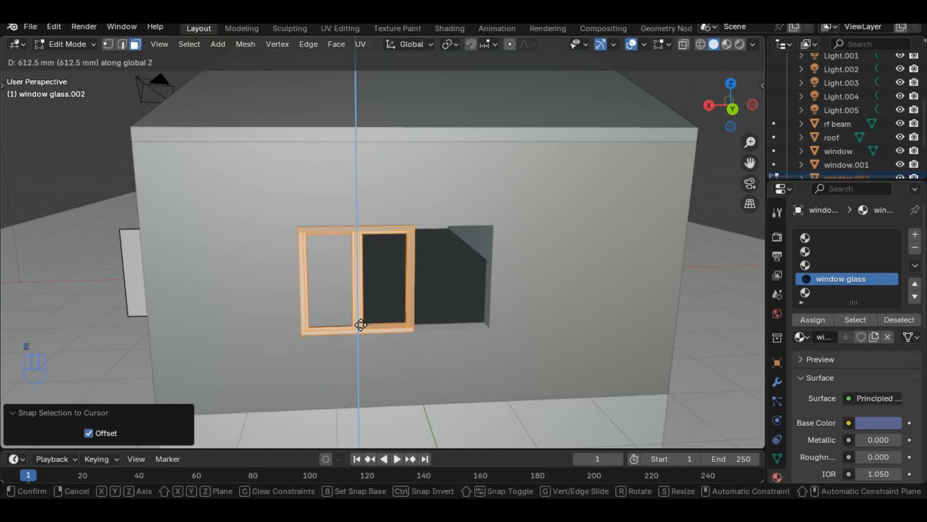
key("Return")
- Shift the window along Y by -37.5 mm and by a further -75 mm into the end wall's thickness
middle_click_drag(361, 328, 311, 329)
key("g")
key("y")
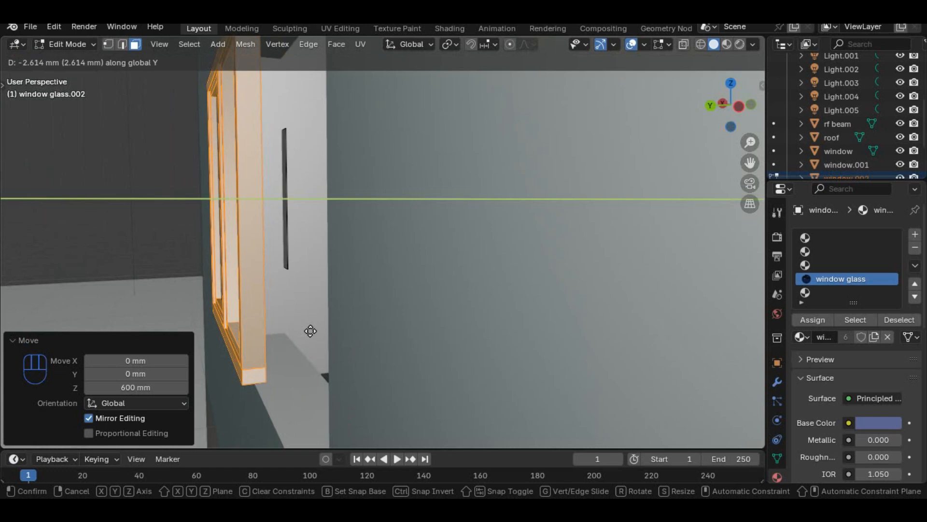
type("-37.5")
key("Return")
middle_click_drag(310, 331, 348, 378)
type("gy-75")
key("Return")
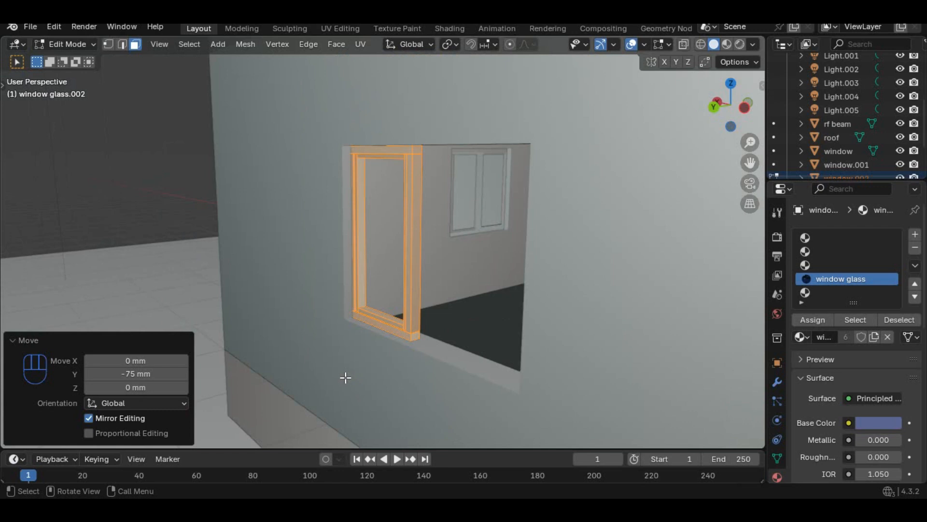
- Move the window -750 mm along X to centre it in the end wall's opening
middle_click_drag(344, 374, 381, 354)
type("gy")
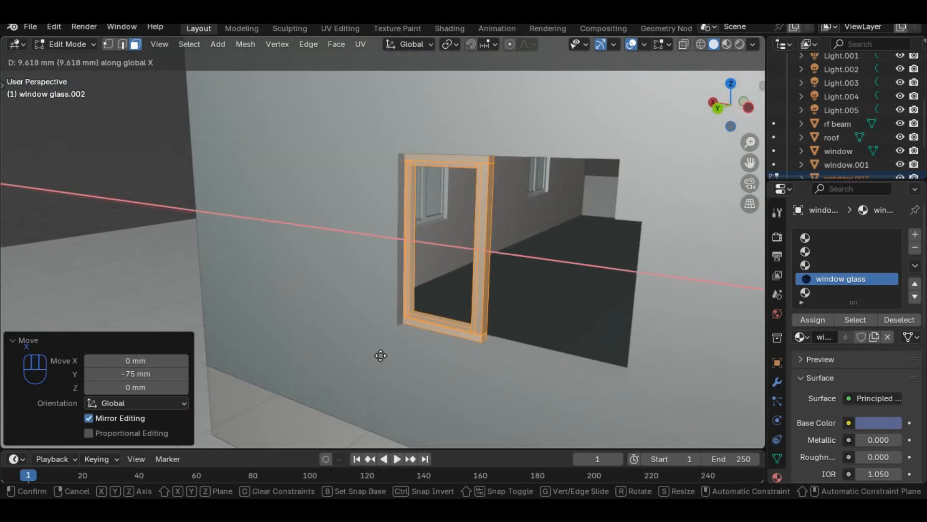
type("-600")
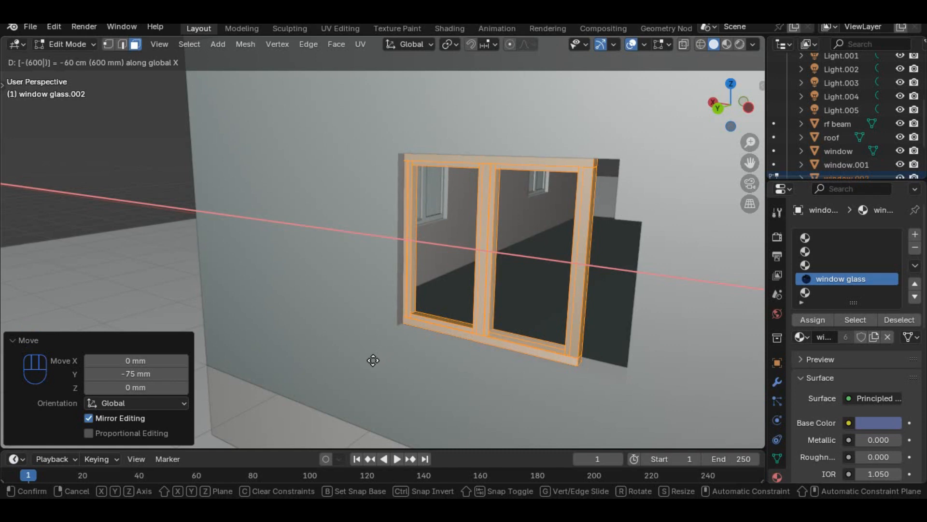
key("BackSpace")
key("BackSpace")
key("BackSpace")
type("750")
key("Return")
- Work out the width ratio from 1500 in the calculator and scale the window by 1.25 along X
middle_click_drag(372, 357, 364, 376)
left_click(367, 508)
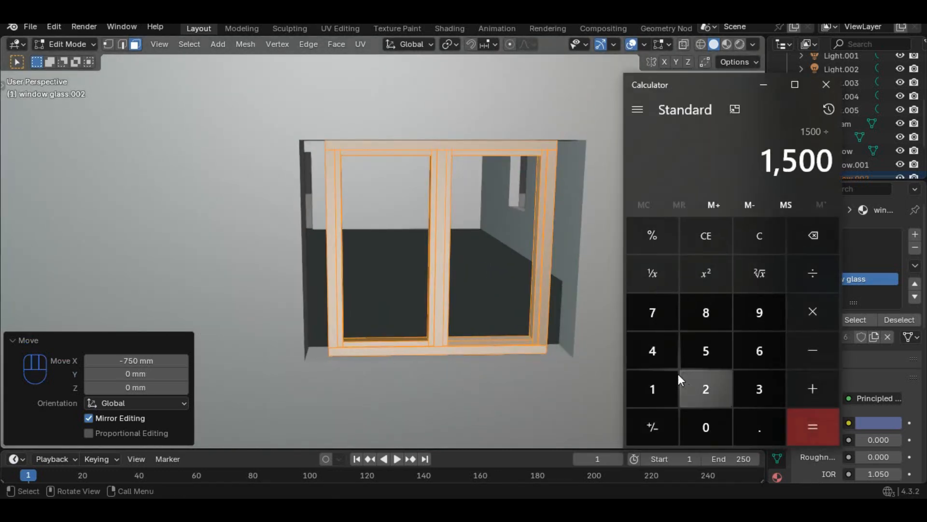
left_click(763, 85)
type("sx1")
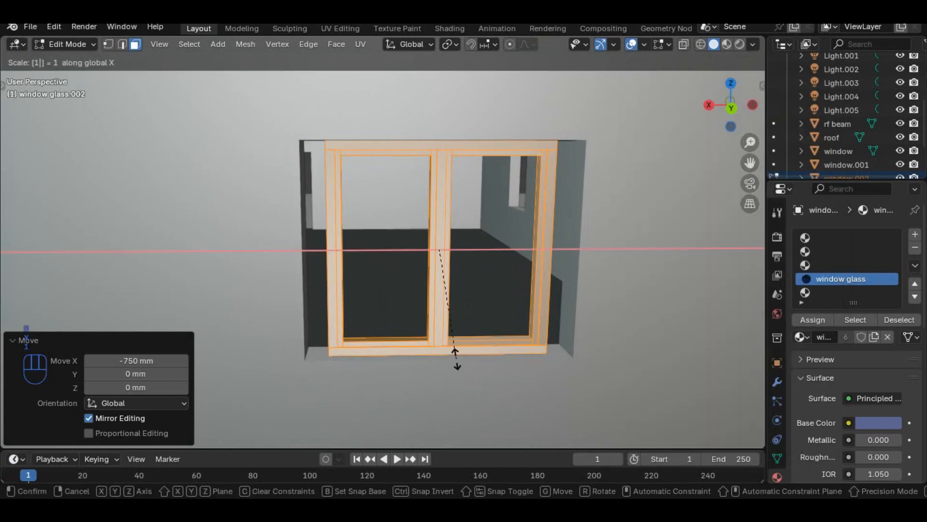
type(".25")
key("Return")
middle_click_drag(457, 355, 418, 355)
key("g")
key("y")
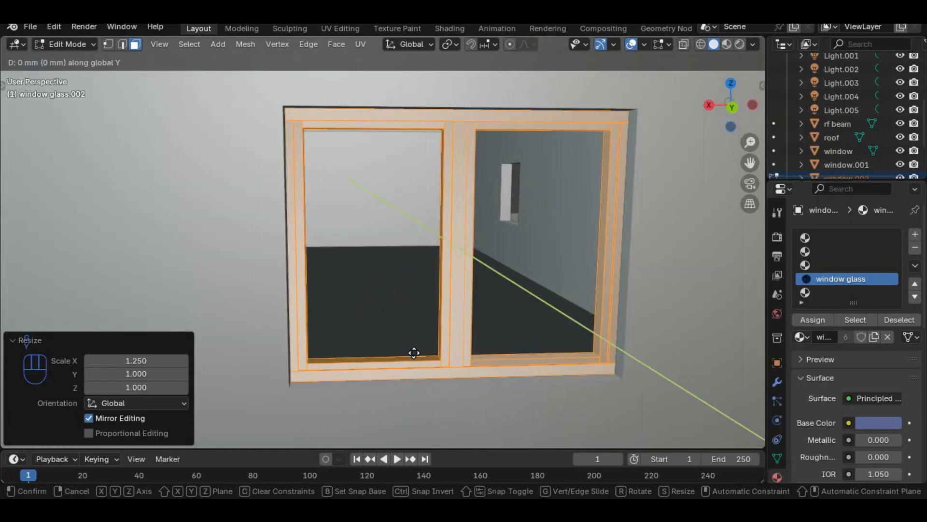
right_click(409, 355)
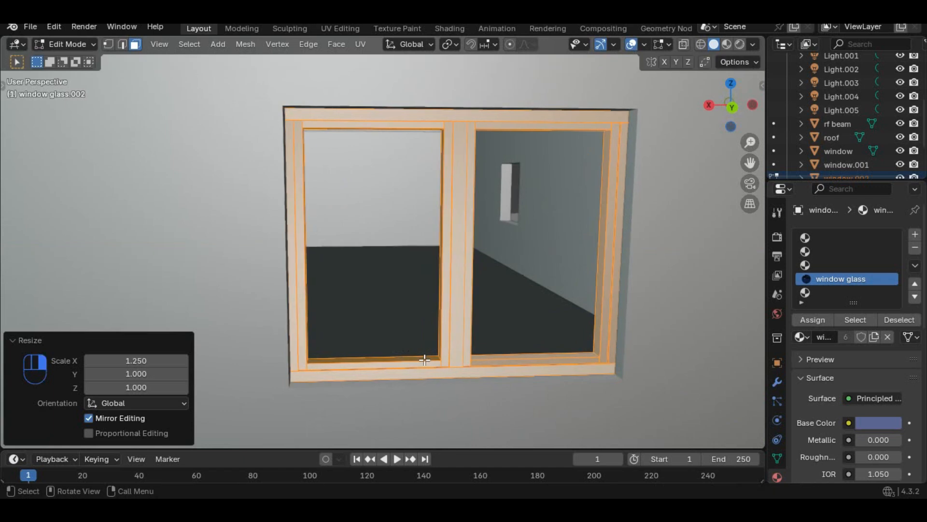
scroll(410, 349, "down", 3)
scroll(410, 349, "down", 4)
middle_click_drag(405, 348, 401, 323)
scroll(402, 323, "up", 3)
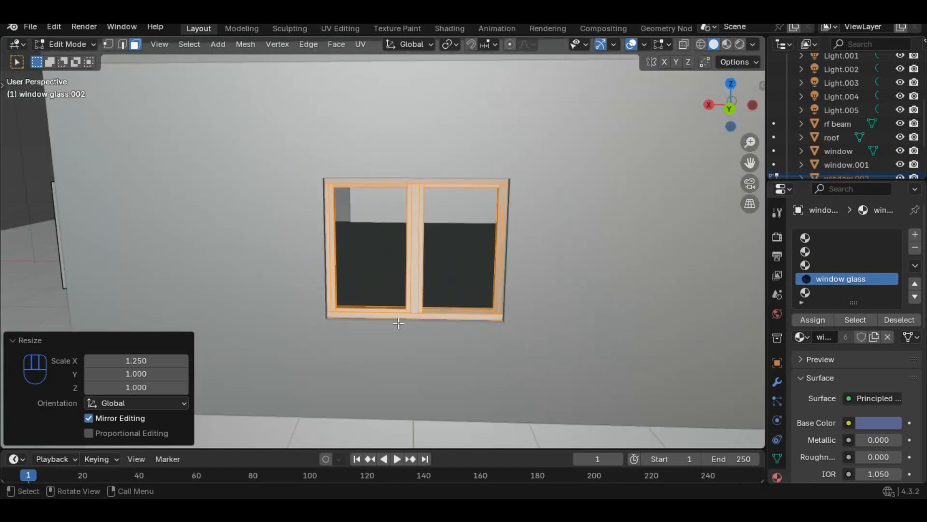
scroll(397, 323, "down", 5)
- Try to move the separate glass pane near the house corner along Y
left_click(93, 165)
middle_click_drag(94, 164, 349, 303)
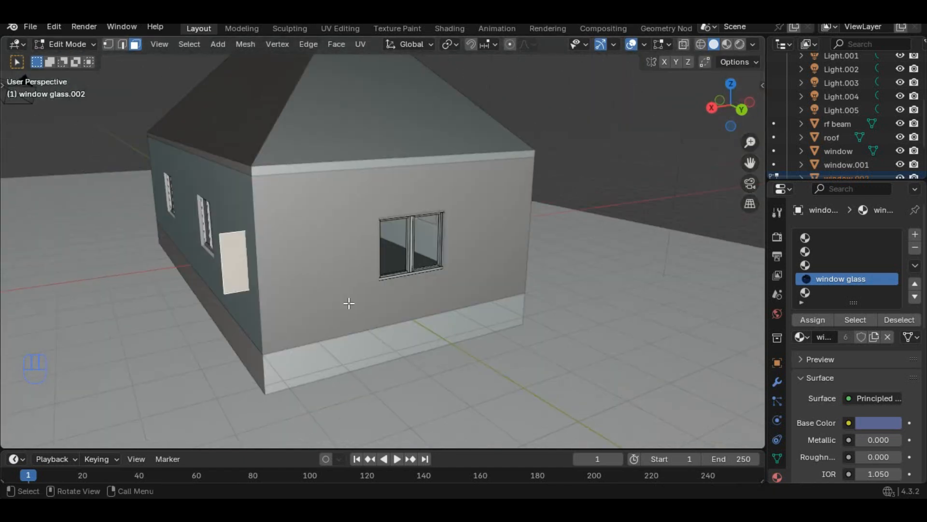
key("g")
key("y")
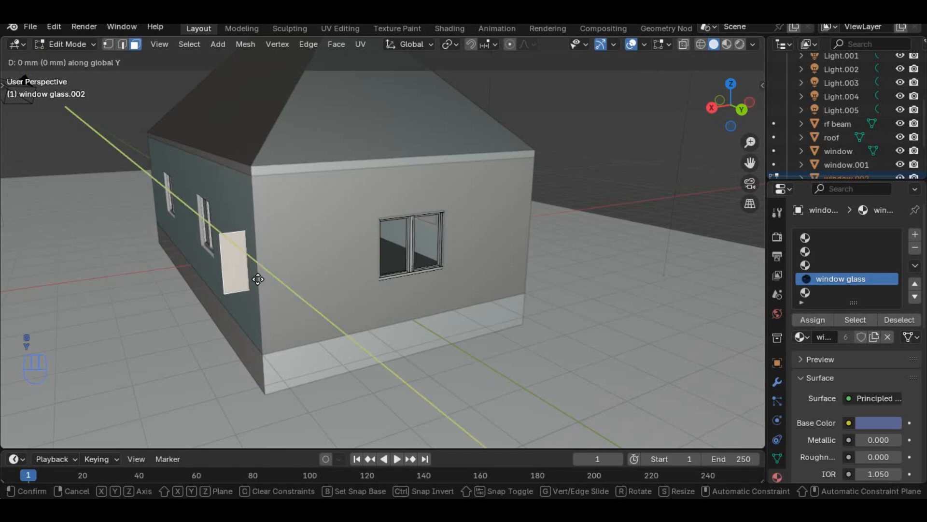
left_click(271, 284)
middle_click_drag(324, 281, 232, 271)
- Snap the 3D cursor to the selected lower corner of the end wall's window frame
left_click(307, 307)
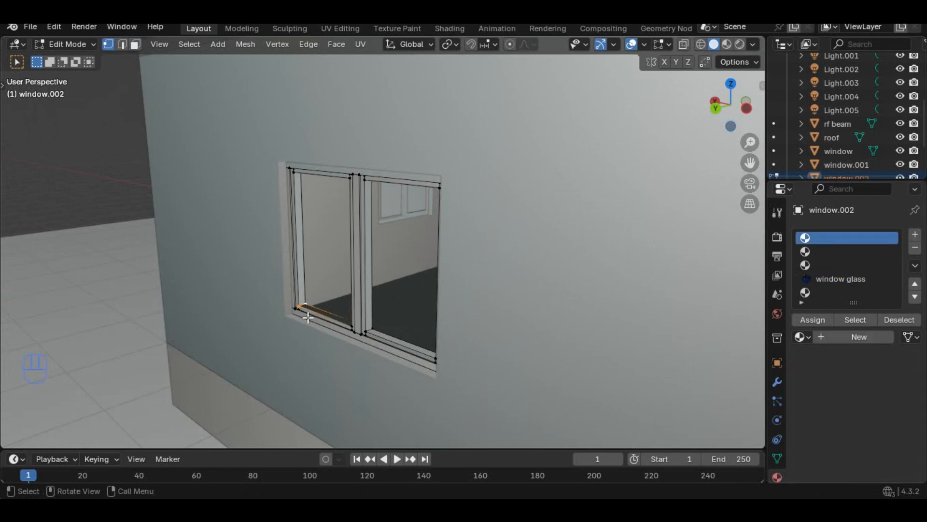
middle_click_drag(306, 310, 313, 306)
left_click(311, 307, "shift")
right_click(307, 307)
left_click(296, 176)
scroll(296, 290, "up", 3)
left_click(267, 341)
middle_click_drag(272, 352, 274, 341)
key("shift+s")
left_click(279, 404)
- Move the separate glass object about 1528 mm along Y, out in front of the end wall
scroll(279, 404, "down", 4)
middle_click_drag(92, 299, 238, 302)
scroll(238, 302, "down", 4)
key("Tab")
key("Tab")
left_click(136, 44)
key("Tab")
key("g")
key("y")
middle_click_drag(289, 319, 347, 314)
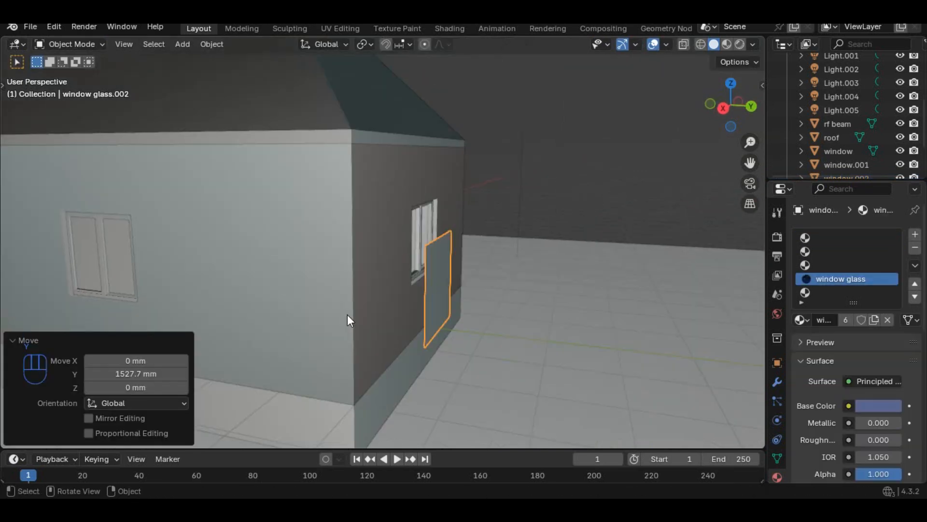
- Snap the 3D cursor to a lower corner vertex of the end wall's window frame
key("Tab")
key("Tab")
left_click(369, 287)
middle_click_drag(463, 294, 221, 217)
key("Tab")
scroll(221, 217, "up", 3)
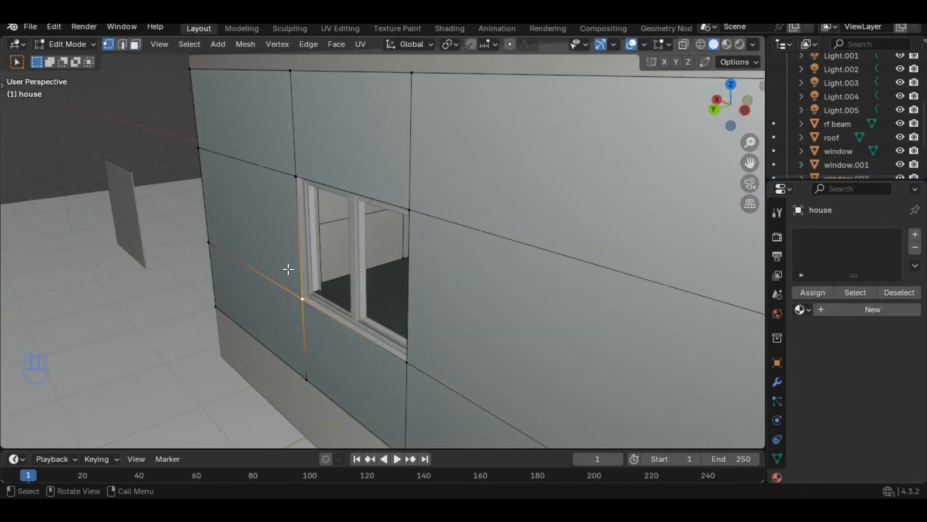
scroll(288, 269, "up", 2)
key("Tab")
left_click(288, 279)
key("Tab")
left_click(294, 325)
key("shift+s")
left_click(295, 344)
- Snap the separate glass object's geometry to the 3D cursor at the end wall's window, with Offset enabled
left_click(109, 153)
middle_click_drag(131, 290, 261, 324)
key("Tab")
middle_click_drag(87, 286, 431, 346)
left_click(345, 318)
key("Tab")
scroll(373, 352, "down", 3)
middle_click_drag(372, 352, 359, 334)
scroll(359, 334, "up", 2)
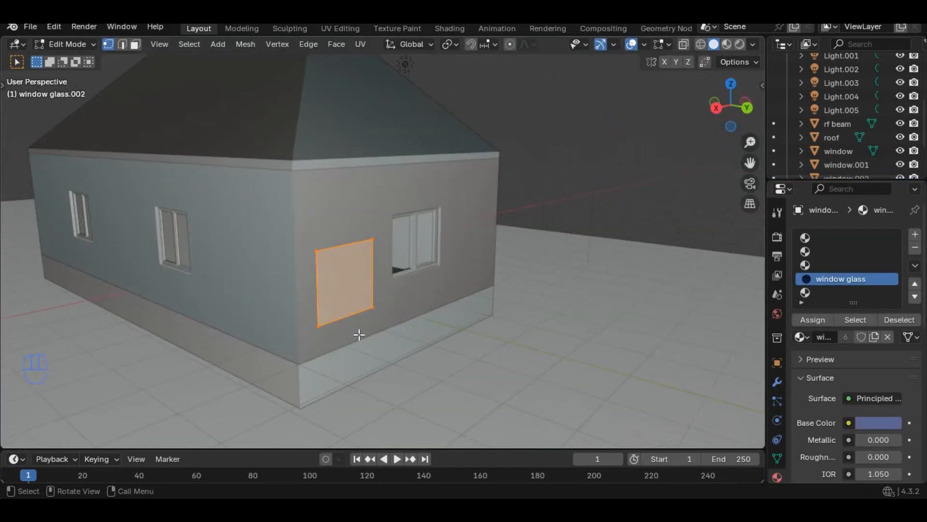
scroll(359, 334, "up", 2)
key("shift+s")
left_click(364, 256)
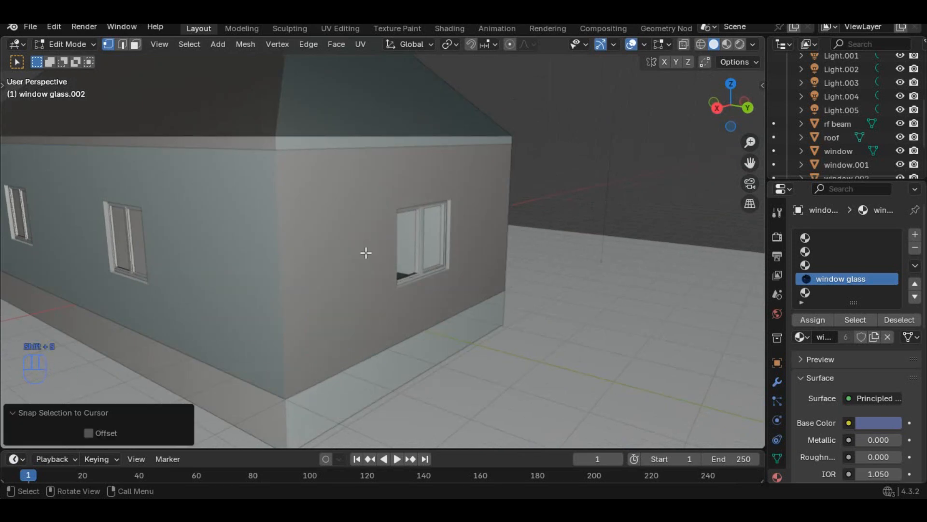
middle_click_drag(366, 252, 270, 271)
middle_click_drag(386, 285, 325, 289, "shift")
scroll(325, 290, "up", 3)
left_click(89, 433)
- Raise the glass along Z into the end wall's window frame by 500 mm, plus a 20 mm adjustment
middle_click_drag(242, 387, 333, 346)
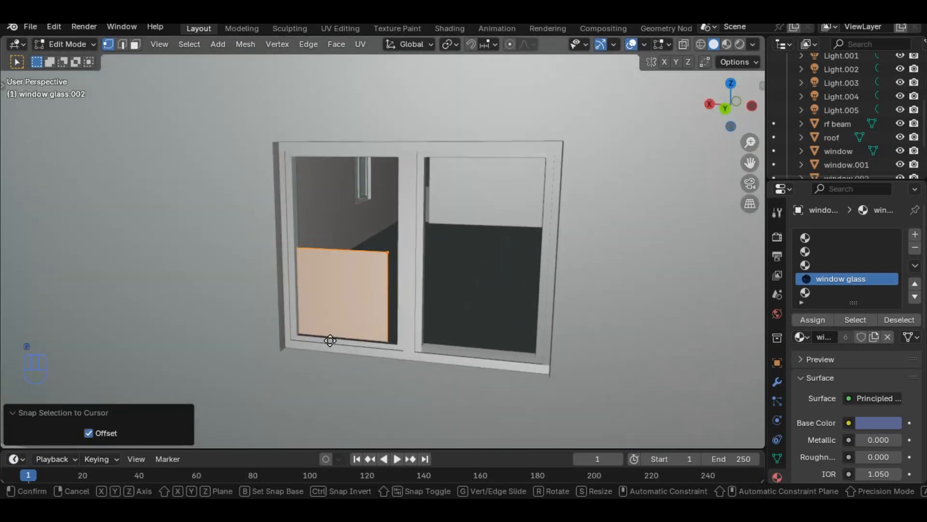
key("z")
type("500")
key("Return")
middle_click_drag(343, 255, 347, 264)
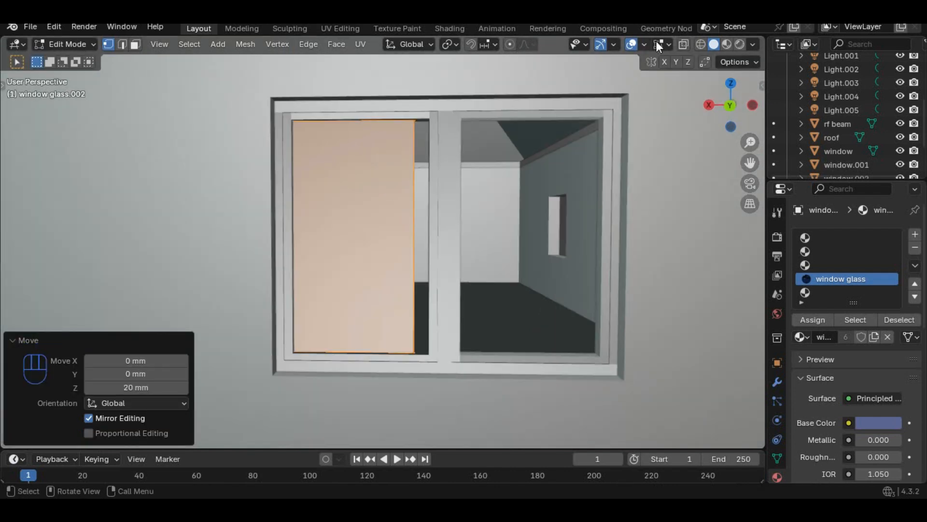
- Move the top face of the end window's glass 10 mm along Z
key("alt+z")
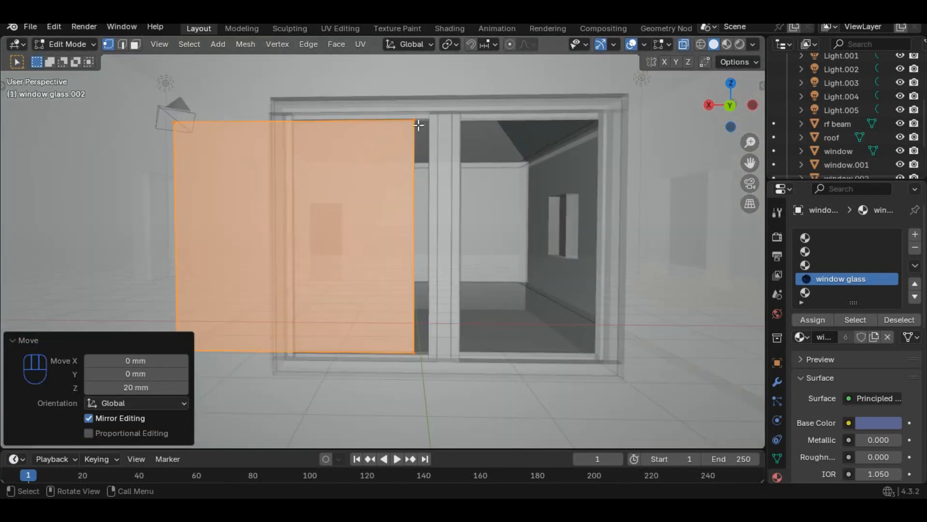
left_click(138, 44)
left_click(288, 120)
middle_click_drag(310, 140, 363, 180)
left_click(685, 46)
middle_click_drag(441, 228, 396, 238)
key("g")
key("z")
type("10")
key("Return")
- Move the whole glass -675 mm along X to centre it behind the end window's frame
left_click(350, 245)
key("g")
key("y")
type("x")
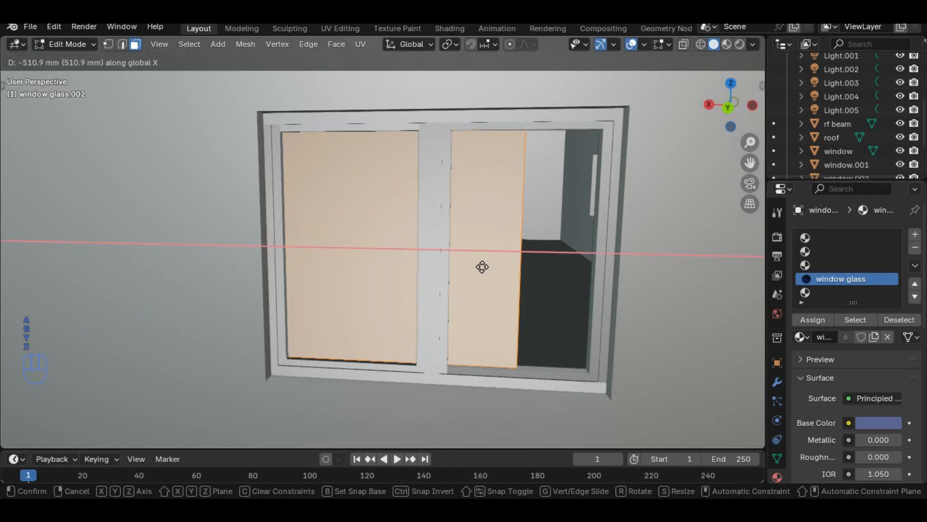
type("-600")
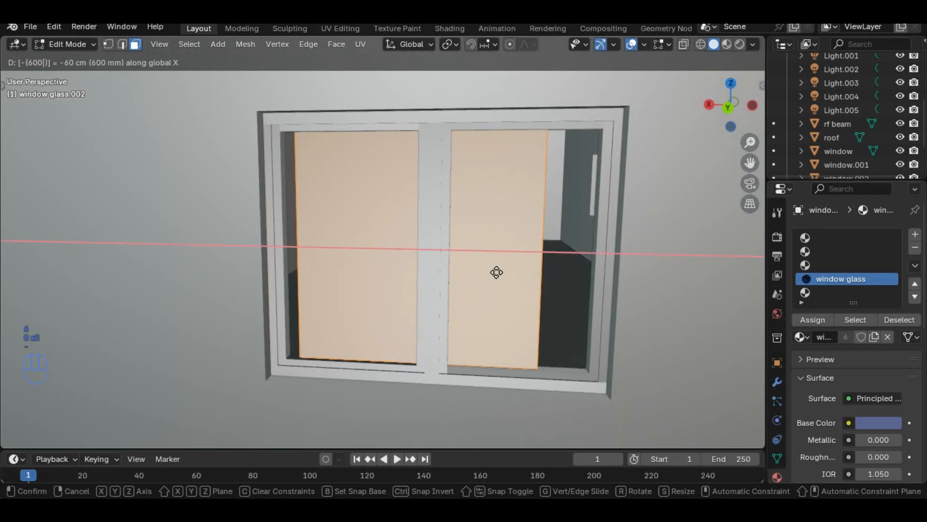
key("BackSpace")
key("BackSpace")
key("BackSpace")
key("BackSpace")
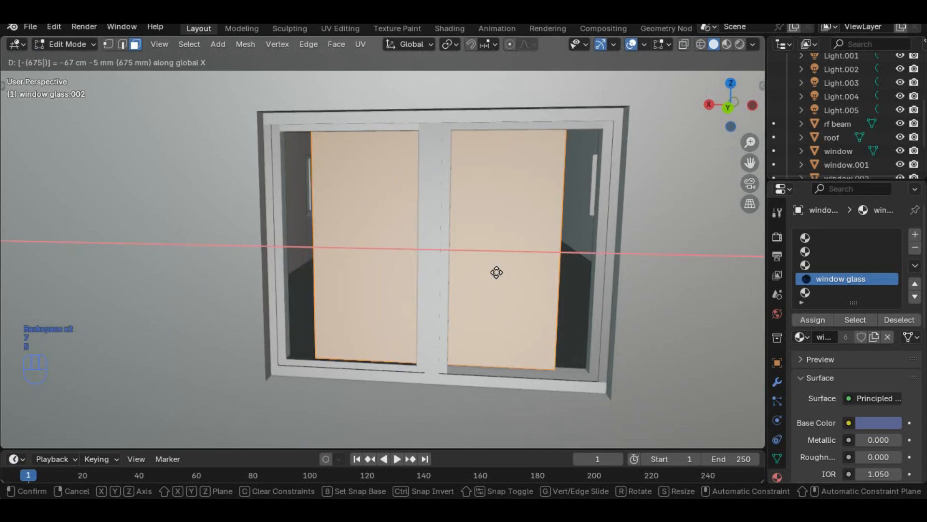
left_click(497, 271)
middle_click_drag(497, 271, 449, 308)
- Widen the end window's glass by moving each of its two side faces 150 mm outward along X
left_click(684, 44)
left_click(522, 247)
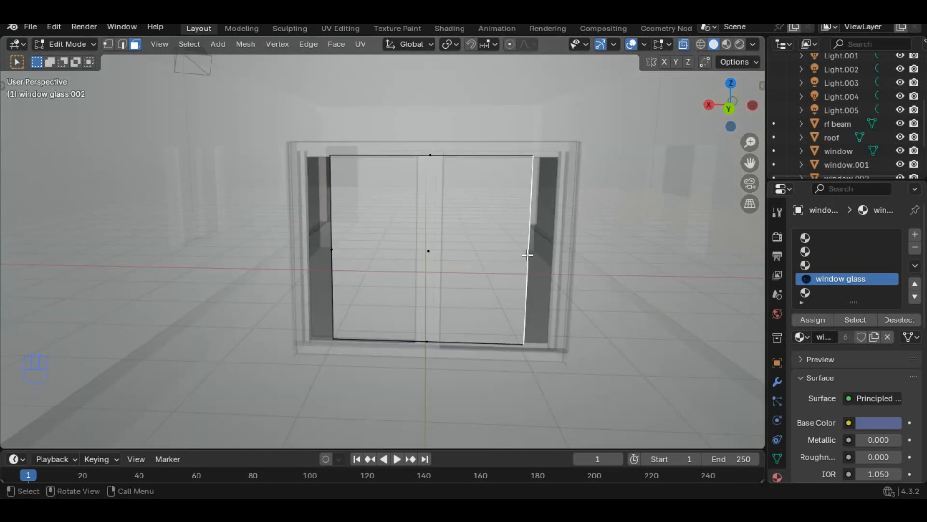
type("gy150-")
left_click(551, 248)
left_click(334, 248)
type("gx150")
left_click(335, 249)
left_click(682, 43)
- Measure the length of the door wall's base with a temporary edge between its corners, and undo the edge
scroll(476, 240, "down", 6)
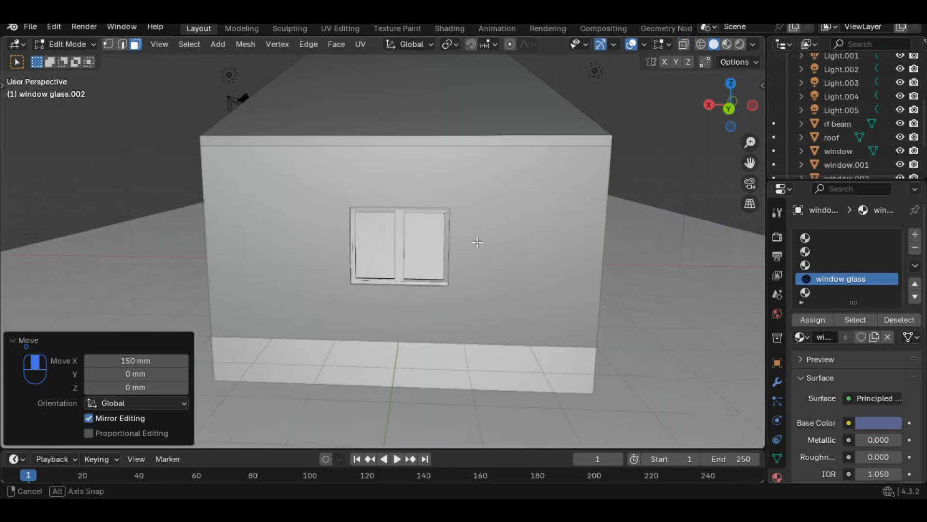
middle_click_drag(476, 240, 319, 337)
key("Tab")
left_click(317, 320)
key("Tab")
scroll(298, 421, "up", 2)
left_click(297, 421)
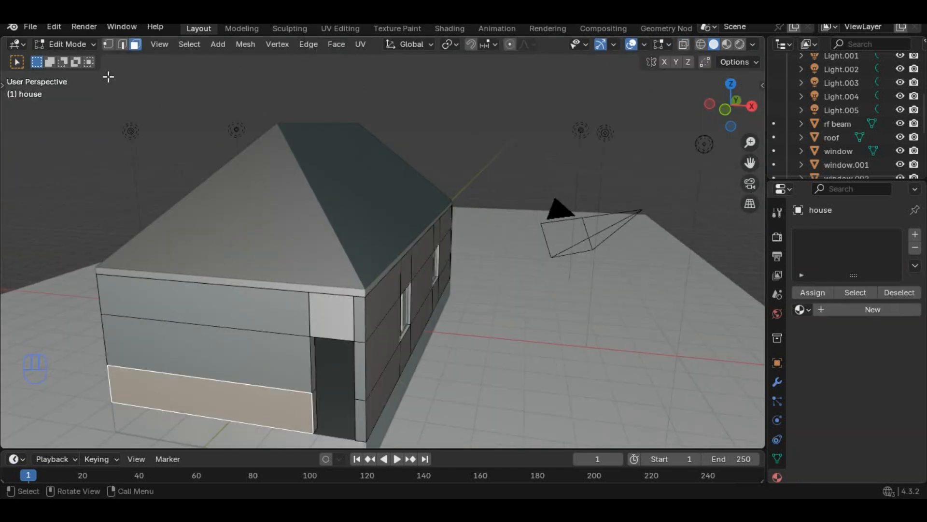
key("1")
scroll(188, 351, "down", 2)
left_click(661, 44)
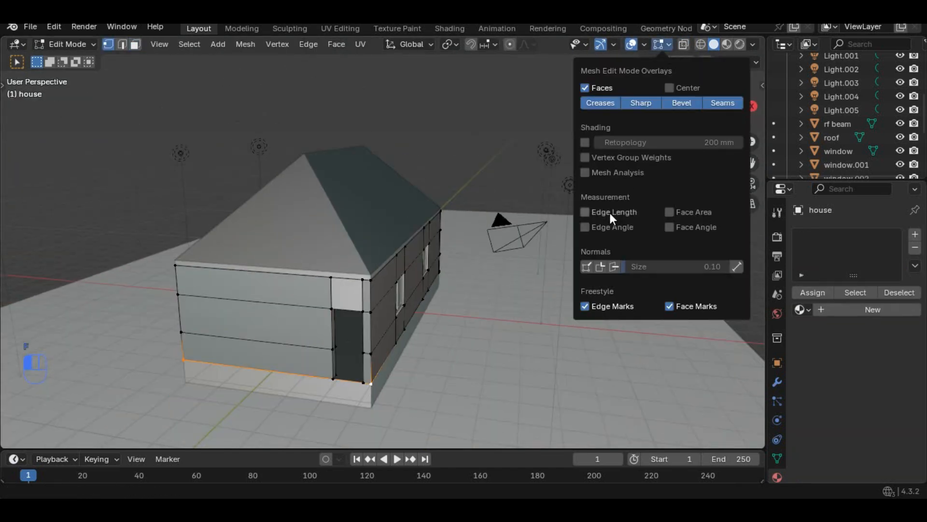
left_click(464, 140)
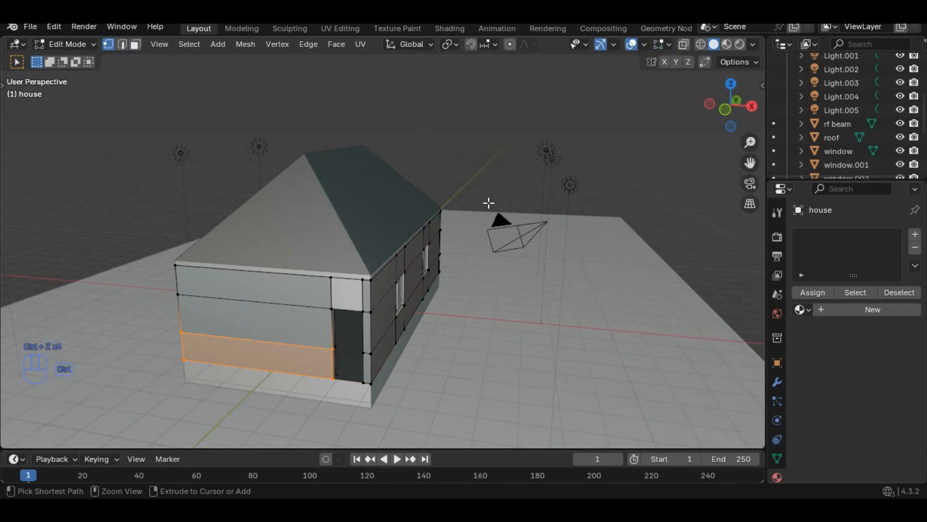
key("ctrl+z")
key("ctrl+z")
key("ctrl+z")
key("ctrl+z")
- Move duplicates of the two long-wall windows and their glass -6000 mm along X to the opposite wall
middle_click_drag(489, 203, 454, 208)
key("g")
key("x")
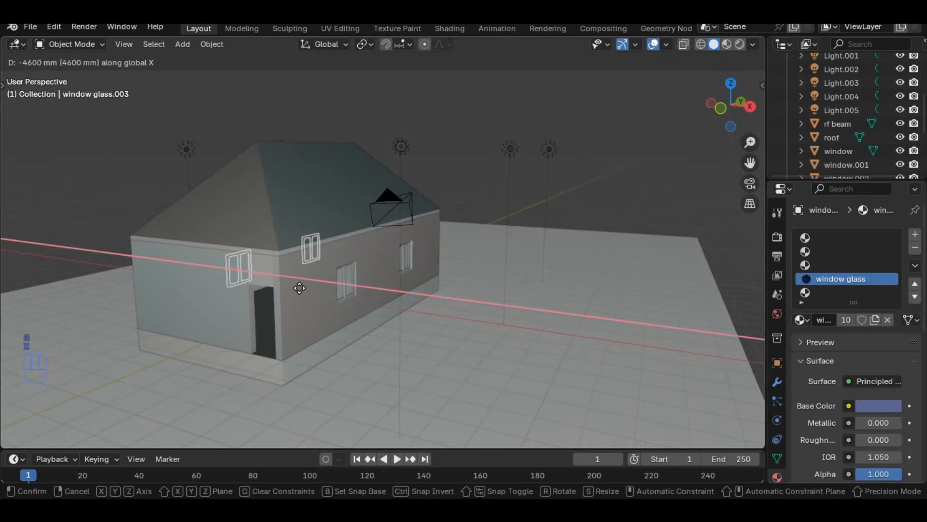
key("Return")
middle_click_drag(300, 288, 596, 301)
middle_click_drag(597, 301, 374, 280, "shift")
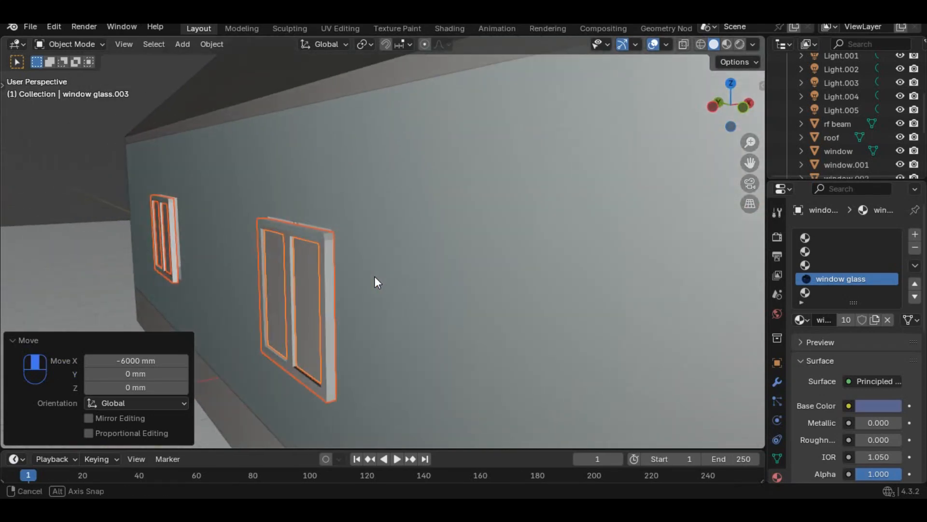
key("g")
key("y")
key("x")
key("BackSpace")
key("BackSpace")
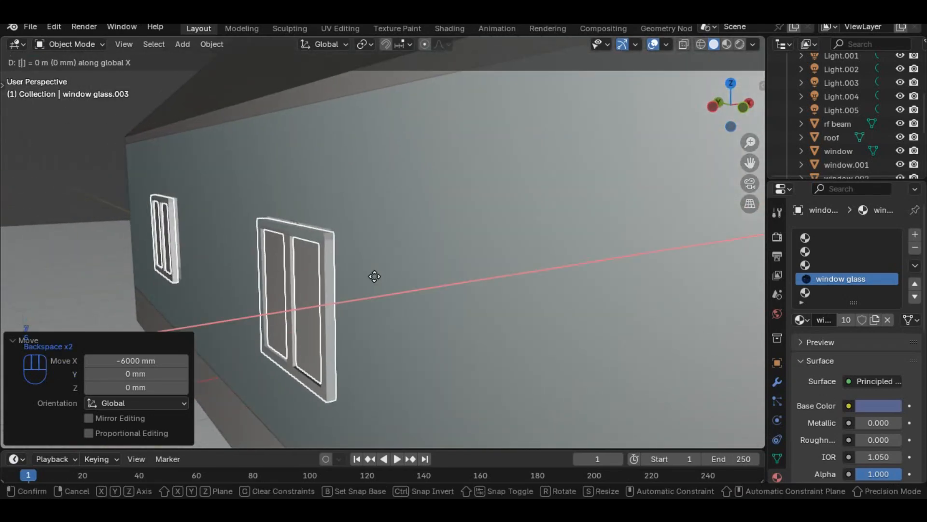
key("Escape")
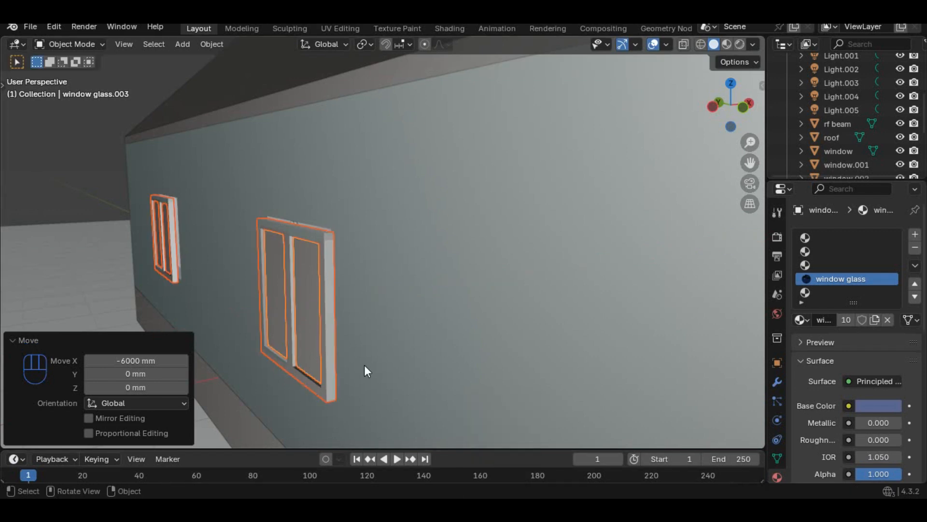
- Move the duplicated windows and glass 150 mm along X into the wall
type("gy")
type("150")
left_click(349, 373)
middle_click_drag(349, 373, 481, 330)
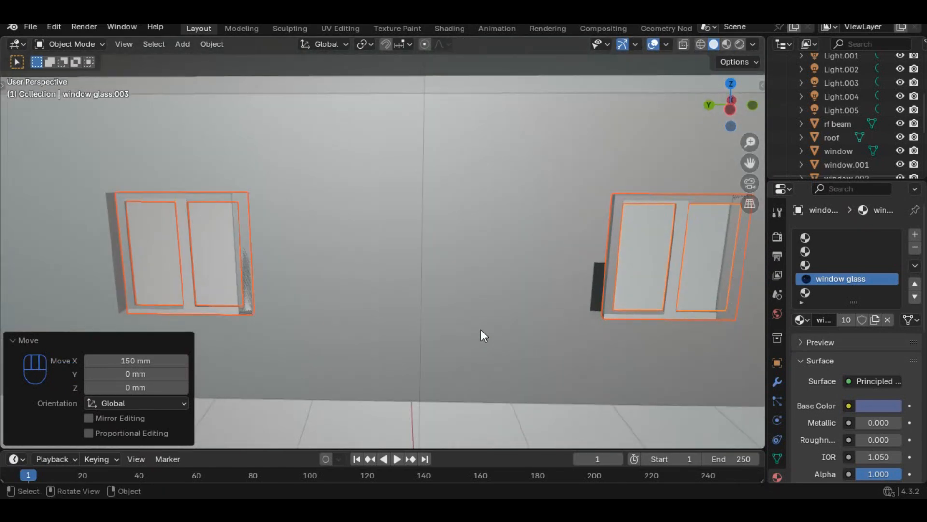
- Rotate all geometry of the nearer duplicated window frame 180° around Z
key("Tab")
scroll(242, 296, "down", 4)
middle_click_drag(285, 305, 308, 317)
key("Tab")
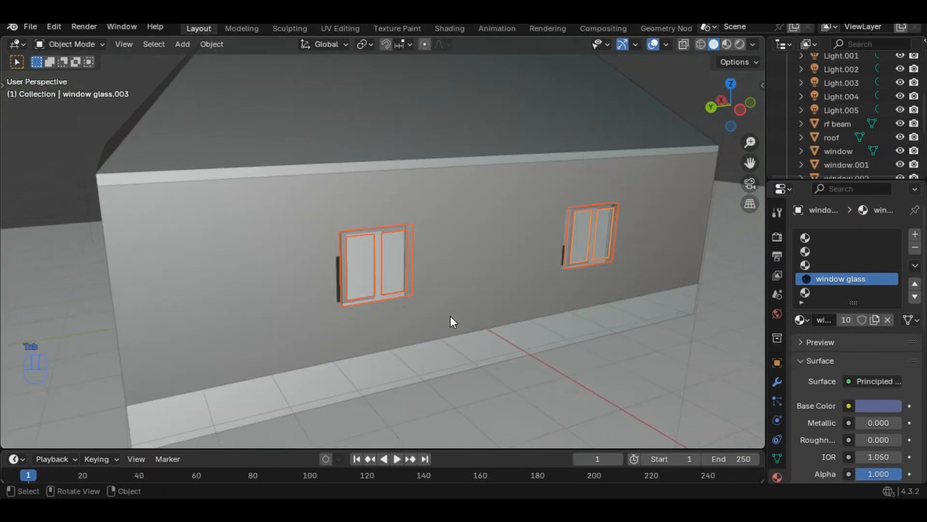
scroll(370, 283, "down", 4)
key("Tab")
scroll(403, 294, "up", 2)
scroll(420, 291, "down", 1)
type("a")
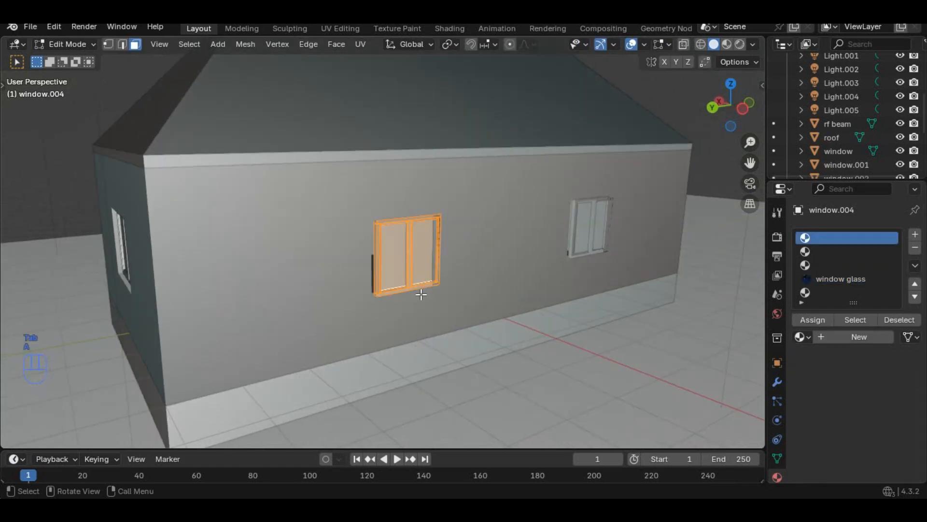
type("rz180")
key("Return")
- Rotate all geometry of the other duplicated window frame 180° around Z
scroll(355, 295, "up", 5)
middle_click_drag(421, 288, 365, 310)
scroll(377, 307, "up", 3)
scroll(402, 315, "down", 5)
key("Tab")
left_click(669, 239)
key("Tab")
key("Tab")
left_click(656, 247)
key("Tab")
middle_click_drag(656, 248, 519, 254)
scroll(464, 277, "up", 5)
middle_click_drag(459, 280, 320, 272)
type("arz180")
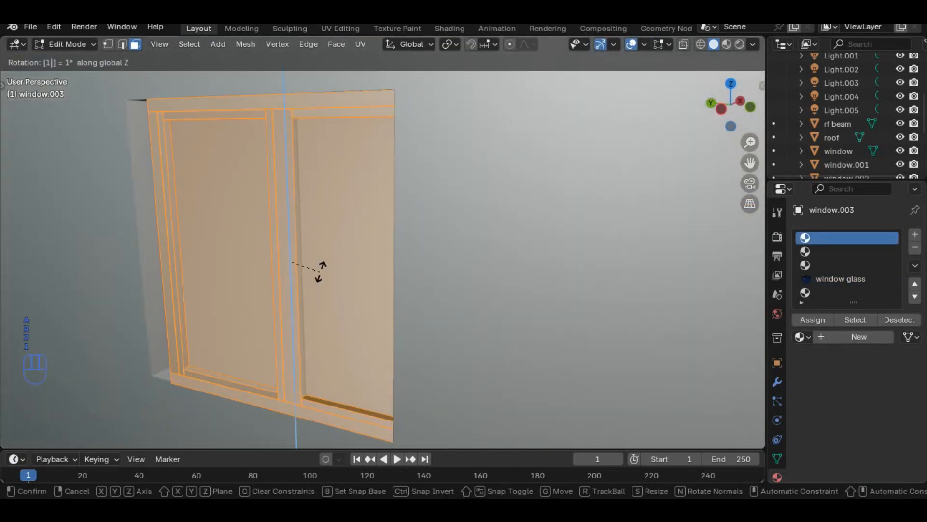
key("Return")
scroll(369, 313, "down", 4)
scroll(369, 313, "down", 5)
key("Tab")
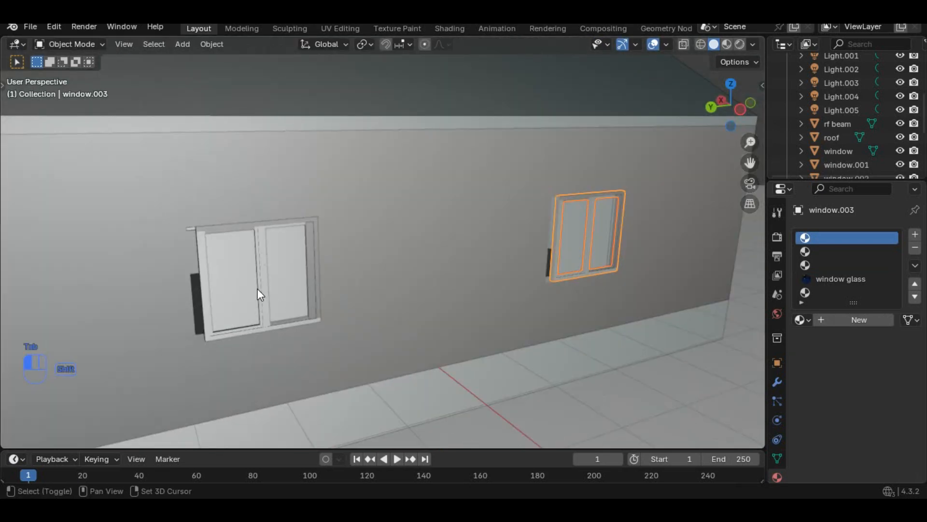
- Move both duplicated window frames along Y to line up with the wall openings
left_click(306, 274)
middle_click_drag(305, 274, 375, 284)
key("Tab")
scroll(375, 289, "up", 4)
key("g")
key("y")
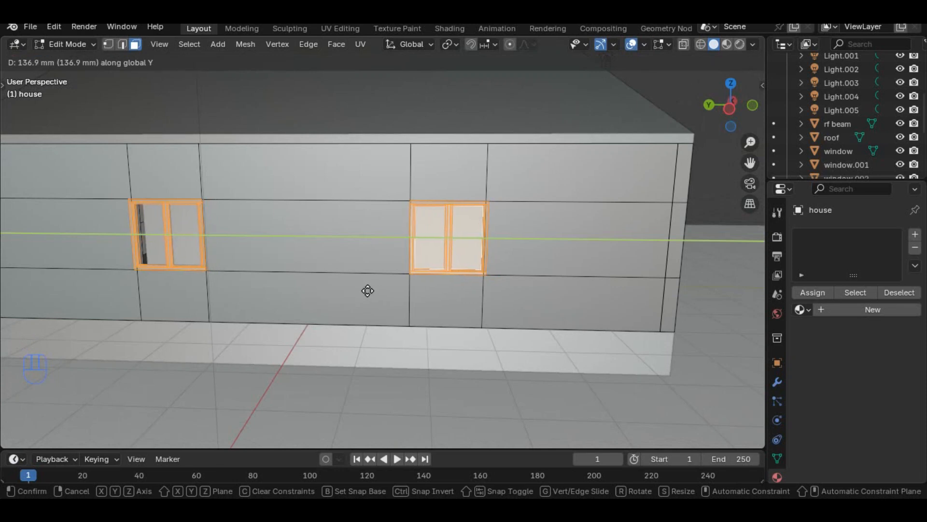
key("Return")
middle_click_drag(352, 292, 229, 237)
key("Tab")
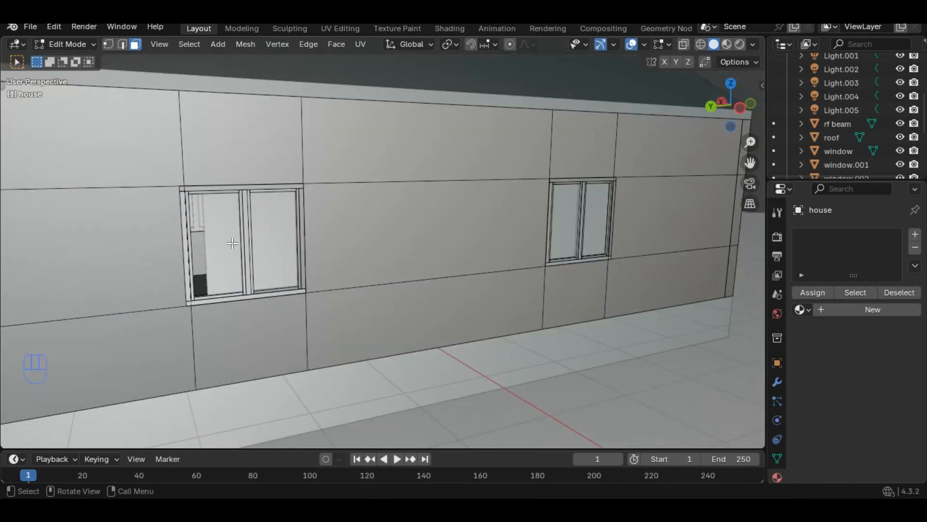
- Move the duplicated windows' glass 135 mm along Y to fit behind the frames
left_click(229, 237)
key("g")
key("x")
key("1")
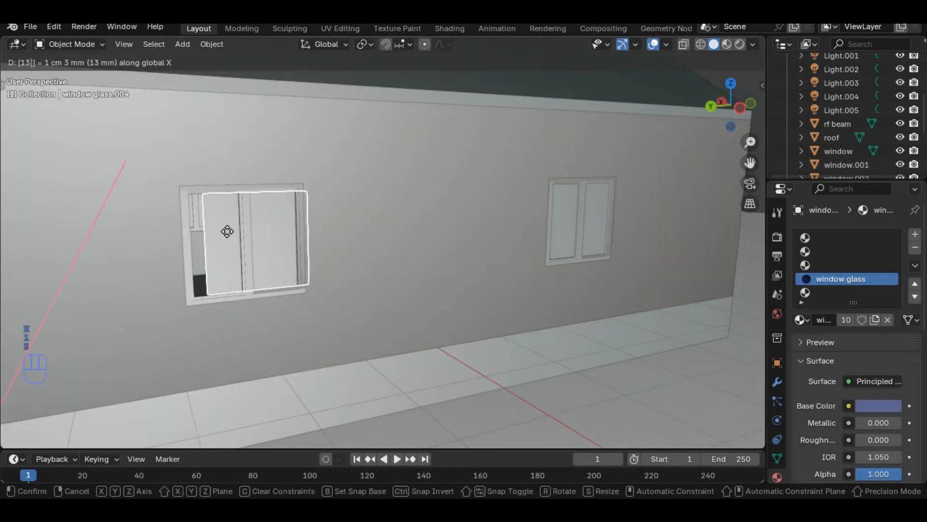
left_click(227, 231)
scroll(358, 292, "down", 4)
left_click(306, 276)
scroll(306, 277, "up", 4)
middle_click_drag(306, 277, 311, 265)
scroll(303, 270, "up", 2)
scroll(311, 266, "down", 3)
- Change the lighting style of the viewport's solid shading
left_click(666, 44)
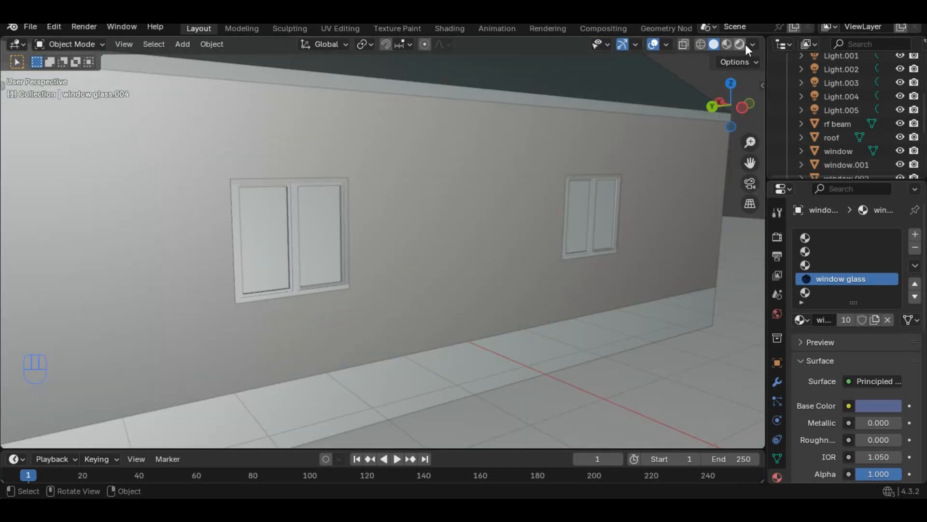
left_click(752, 44)
left_click(700, 109)
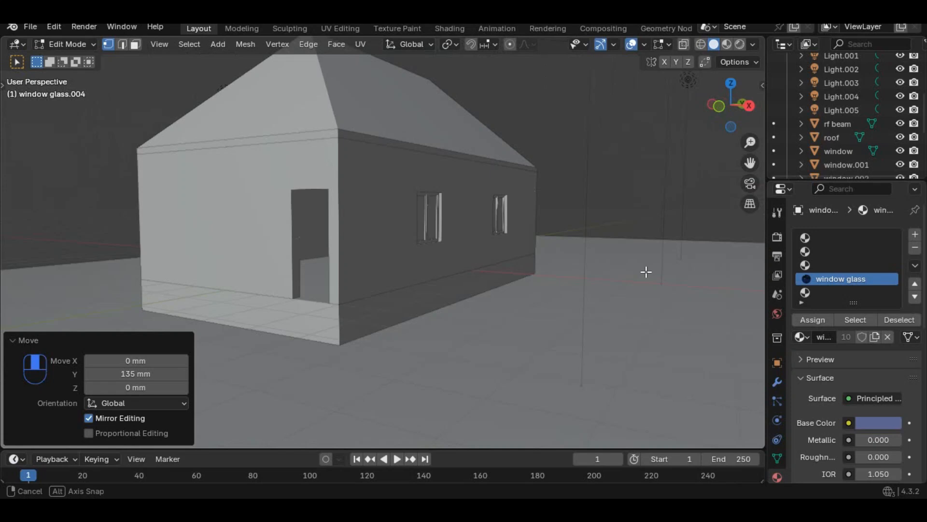
middle_click_drag(646, 272, 109, 203)
left_click(110, 202)
middle_click_drag(521, 269, 418, 266)
key("Tab")
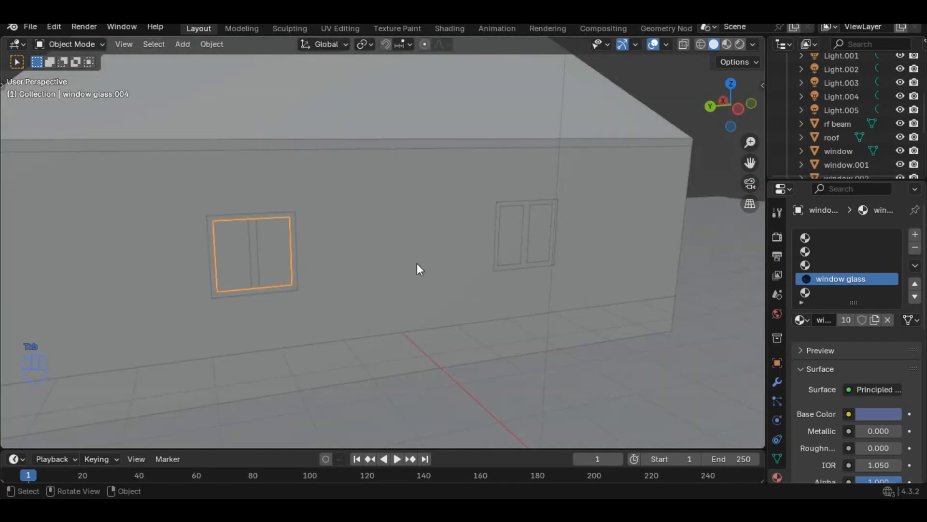
- Hide the roof object to expose the inside of the house
scroll(418, 266, "down", 4)
left_click(508, 263)
scroll(347, 262, "up", 4)
middle_click_drag(508, 263, 444, 259)
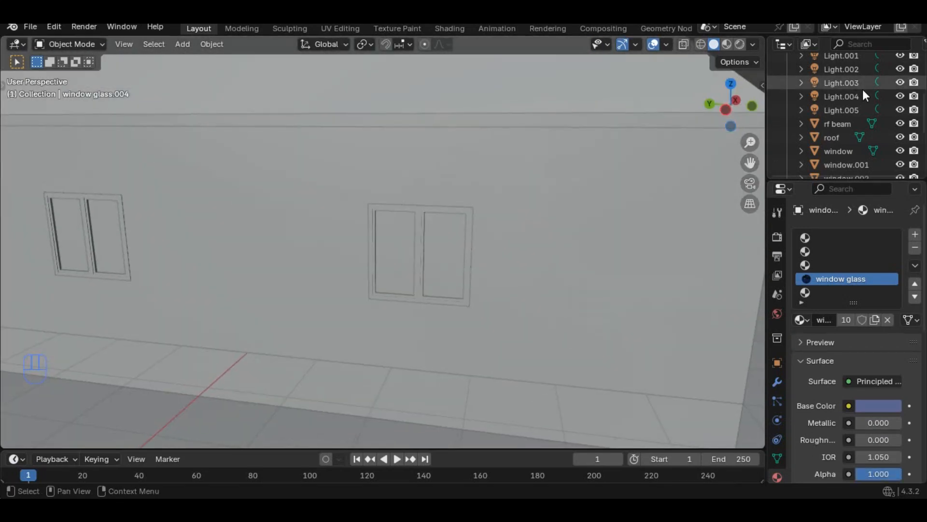
scroll(891, 129, "up", 3)
left_click(900, 112)
- Open the frames window.003 and window.004 together for mesh editing and select the inner border faces around window.004's panes
middle_click_drag(483, 217, 213, 232)
left_click(213, 232)
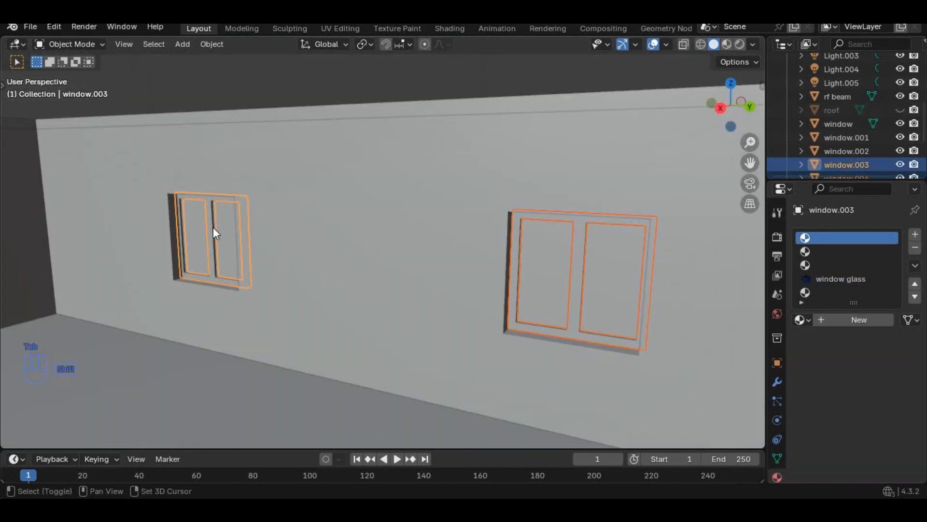
key("Tab")
middle_click_drag(316, 323, 375, 323)
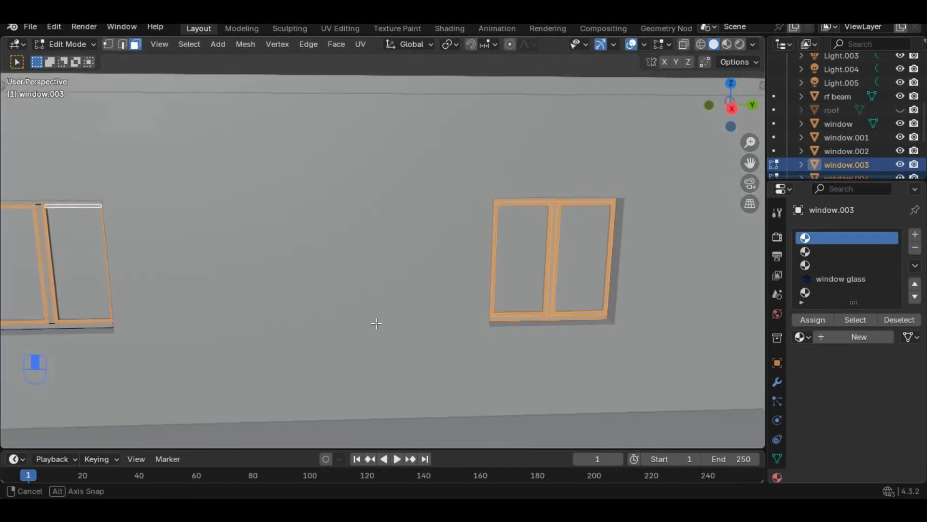
left_click(374, 322)
scroll(353, 296, "up", 5)
scroll(352, 296, "down", 4)
scroll(561, 210, "up", 1)
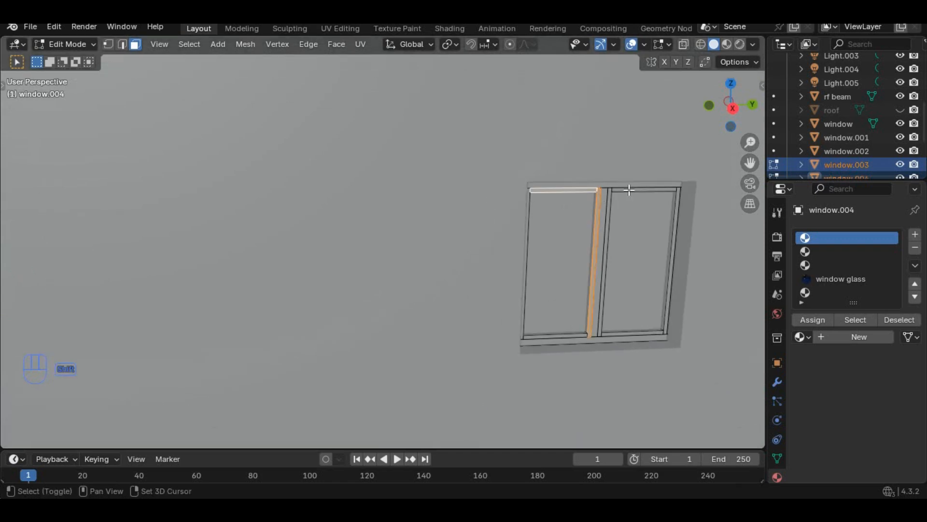
left_click(565, 334, "shift")
middle_click_drag(565, 334, 502, 357)
left_click(598, 290, "shift")
- Add window.003's inner border faces to the selection and move the borders of both windows perpendicular to the wall
scroll(511, 271, "down", 2)
middle_click_drag(511, 272, 608, 280)
middle_click_drag(176, 364, 425, 307, "shift")
left_click(337, 317, "shift")
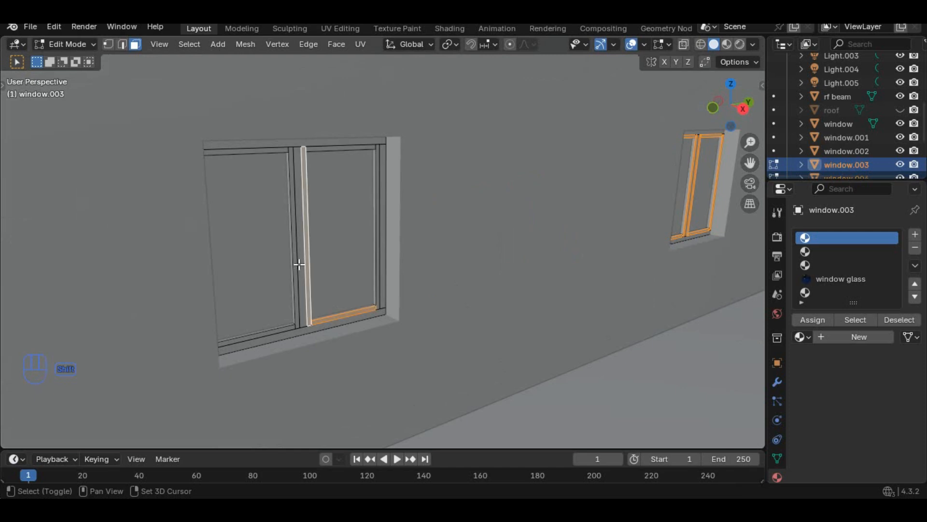
left_click(378, 169, "shift")
middle_click_drag(379, 169, 309, 308)
type("g0-")
key("Return")
left_click(370, 314)
scroll(372, 328, "up", 2)
middle_click_drag(372, 328, 215, 360)
scroll(356, 344, "down", 5)
mouse_move(215, 360)
middle_mouse_down("shift")
mouse_move(374, 385)
mouse_move(225, 364)
middle_mouse_up("shift")
- Open the frames window and window.001 on the opposite wall for editing and select the first one's inner border faces
key("Tab")
left_click(407, 238)
left_click(382, 278)
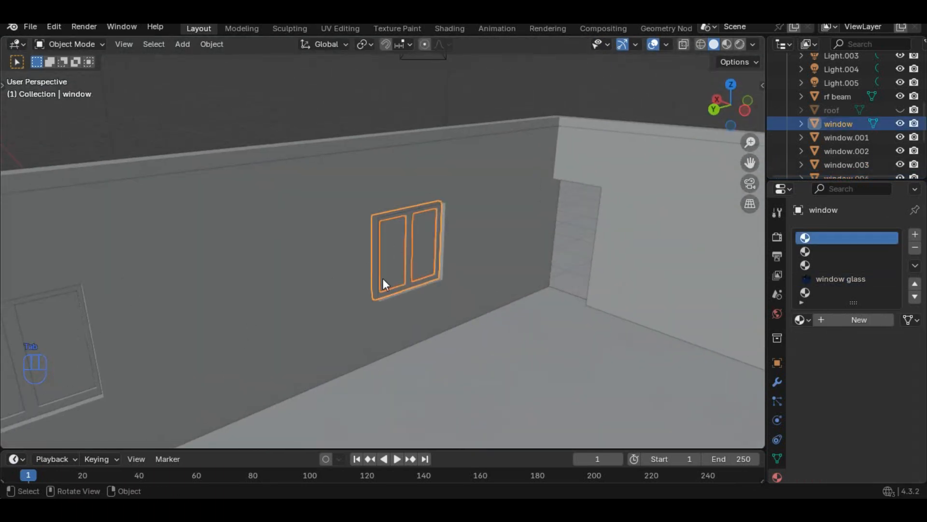
left_click(54, 325, "shift")
key("Tab")
key("KP_Decimal")
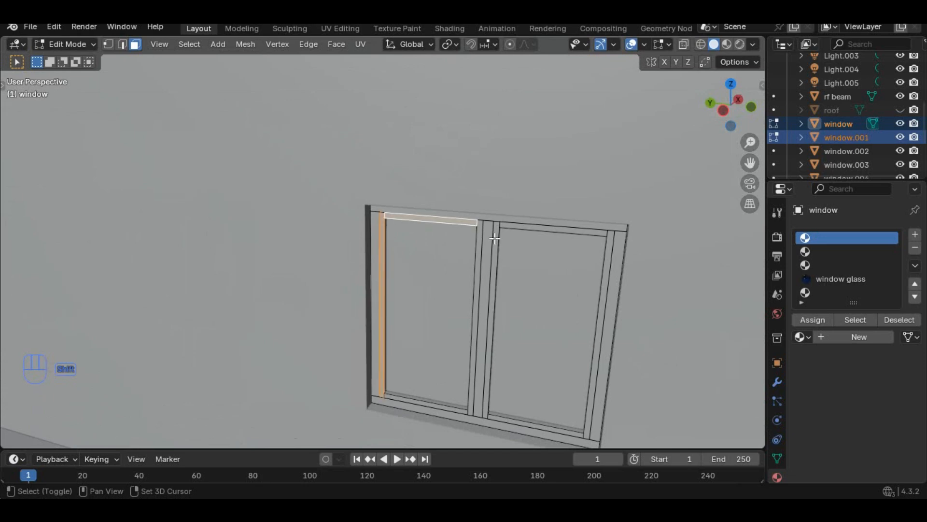
left_click(555, 229, "shift")
scroll(522, 290, "down", 2)
- Add the second frame's inner border faces to the selection and move both windows' borders perpendicular to the wall
middle_click_drag(464, 355, 685, 360, "shift")
middle_click_drag(377, 306, 381, 208)
middle_click_drag(382, 208, 378, 236, "shift")
scroll(367, 241, "up", 1)
left_click(333, 268, "shift")
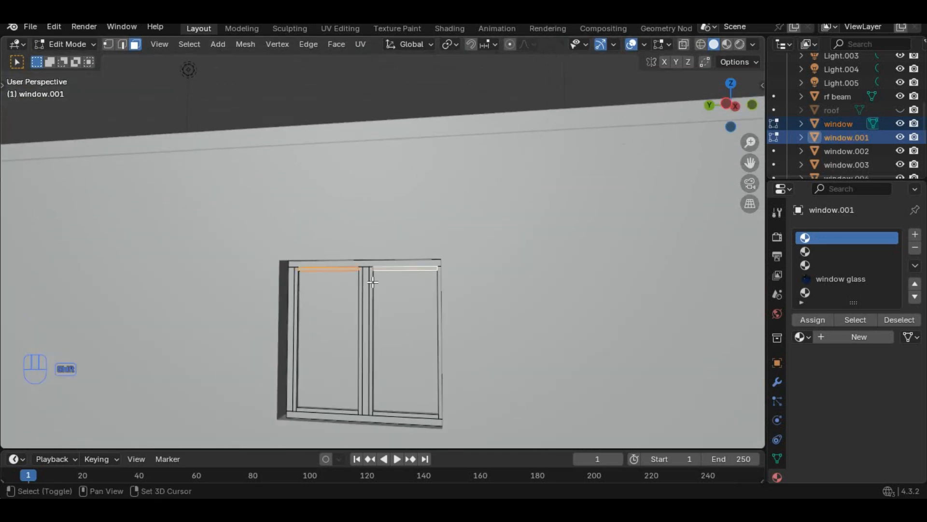
middle_click_drag(393, 409, 369, 389)
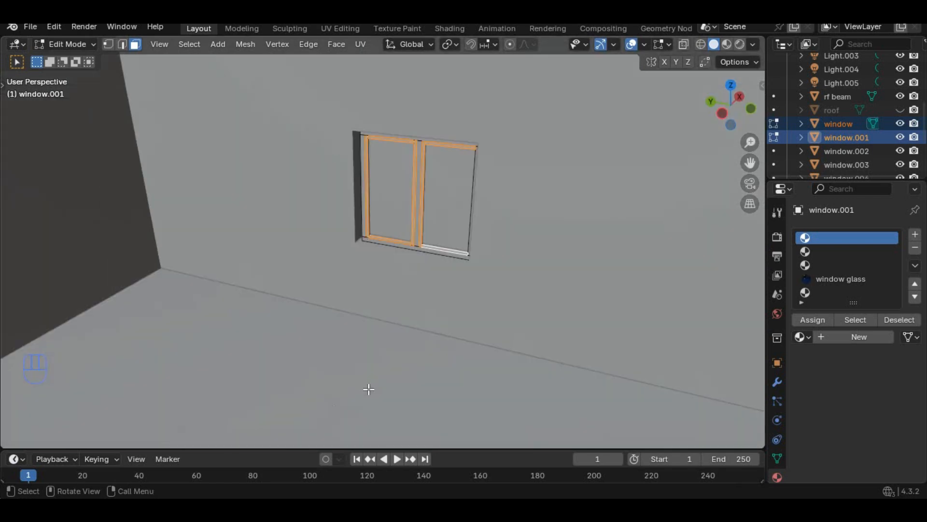
type("g0")
key("Return")
middle_click_drag(424, 259, 242, 320)
key("Tab")
left_click(241, 323)
scroll(99, 230, "down", 4)
scroll(72, 222, "up", 2)
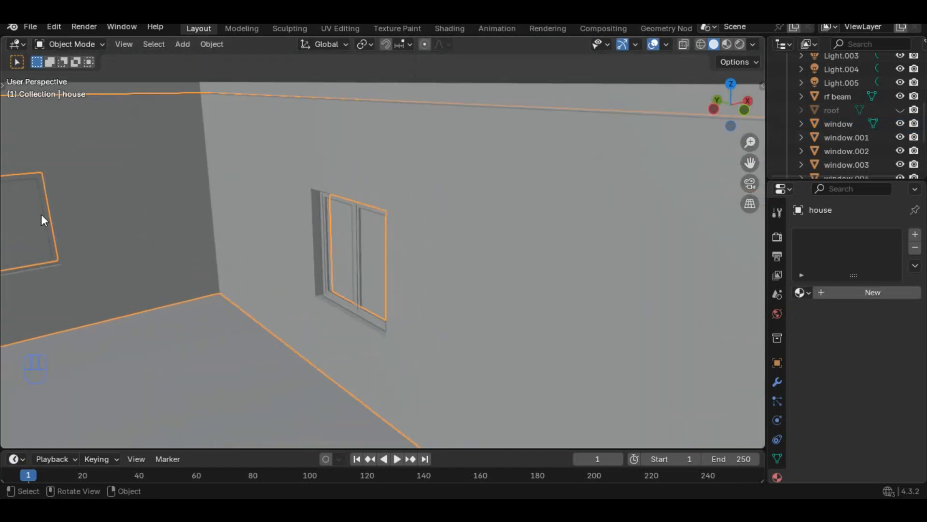
- Select the inner border faces around both panes of window.002 and move them 10 mm along Y
left_click(42, 215)
key("Tab")
scroll(96, 271, "down", 1)
scroll(373, 327, "up", 2)
middle_click_drag(130, 300, 280, 331, "shift")
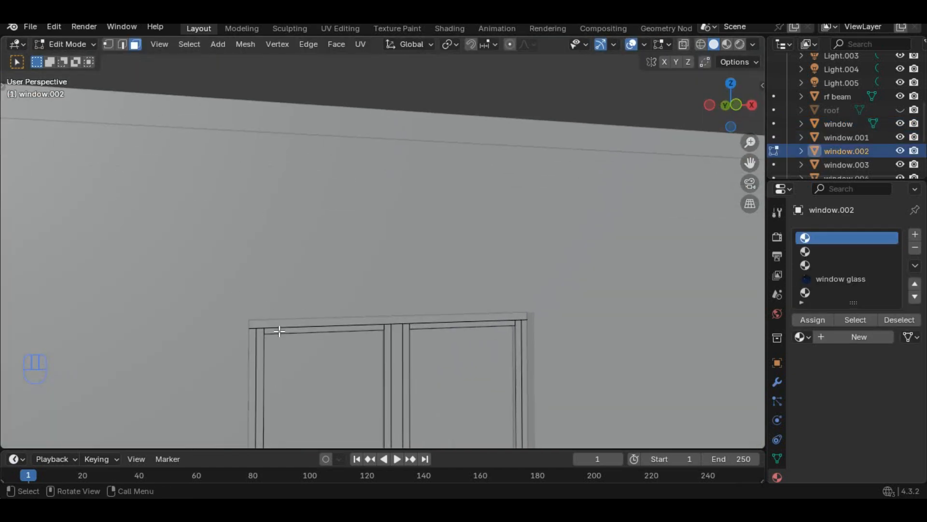
left_click(428, 327, "shift")
middle_click_drag(428, 328, 518, 296)
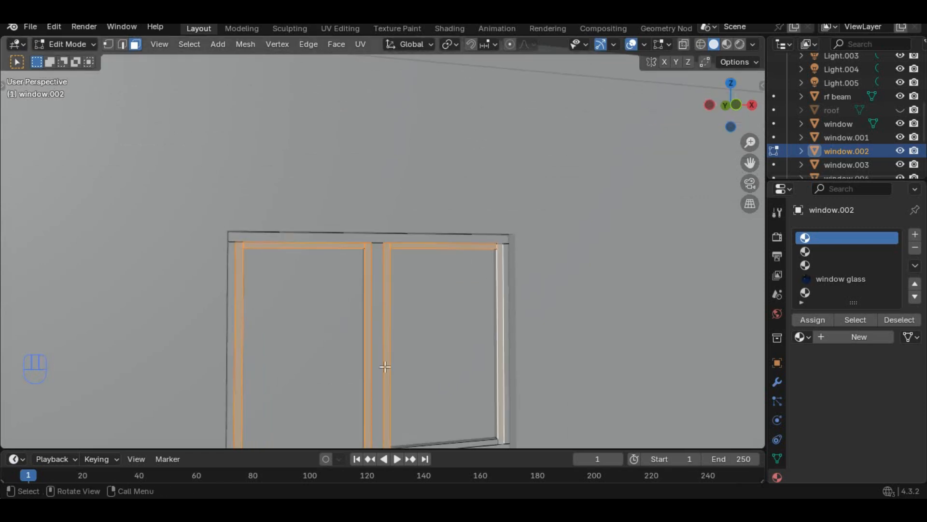
middle_click_drag(385, 367, 379, 297, "shift")
left_click(407, 383, "shift")
type("gy1")
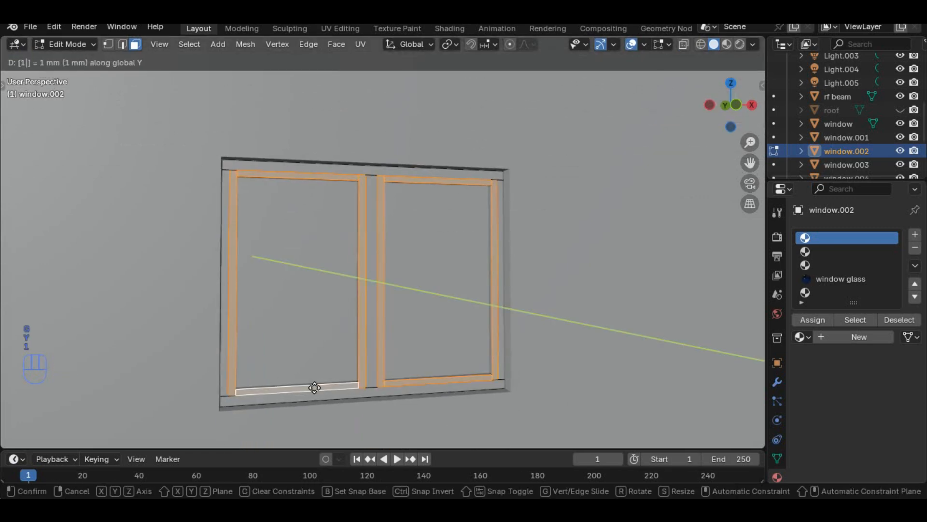
type("0")
left_click(315, 386)
left_click(425, 401)
scroll(428, 397, "down", 2)
middle_click_drag(428, 398, 366, 256)
key("Tab")
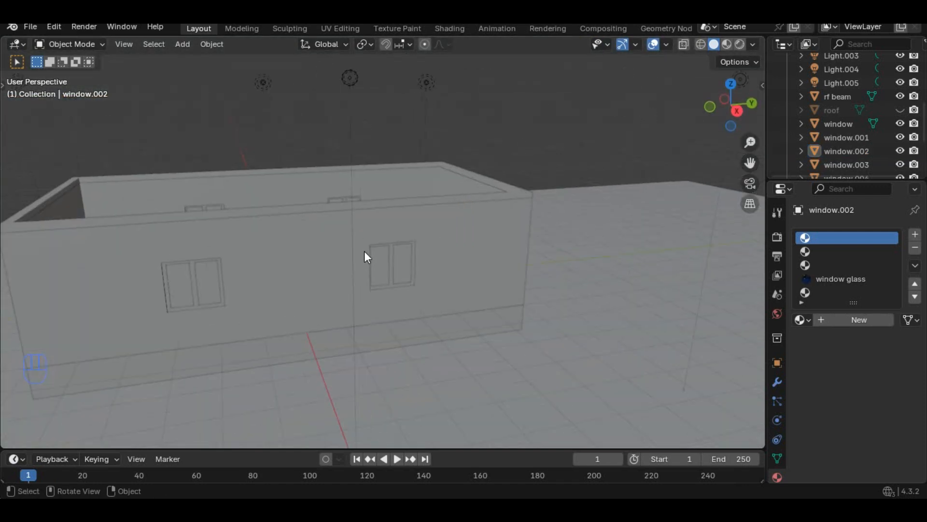
- In rendered viewport shading, duplicate a point light about 7109 mm along X and lower it along Z into the house
left_click(740, 44)
mouse_move(535, 166)
middle_mouse_down()
mouse_move(271, 331)
mouse_move(262, 312)
mouse_move(336, 286)
mouse_move(374, 257)
mouse_move(356, 243)
mouse_move(343, 283)
mouse_move(408, 309)
middle_mouse_up()
left_click(538, 197)
middle_click_drag(415, 292, 447, 296)
key("shift+d")
key("x")
left_click(260, 227)
key("g")
key("z")
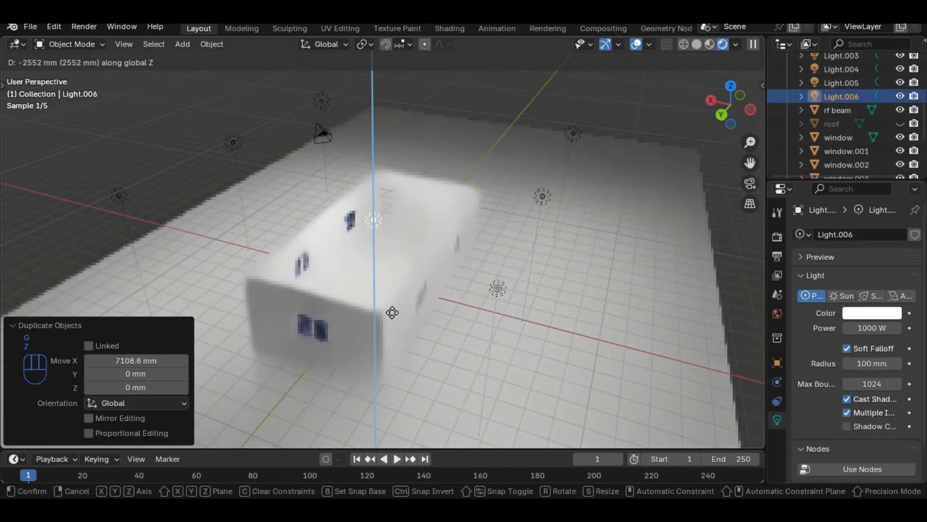
left_click(401, 333)
- Set the duplicated light's color to a pale lilac and its power to 100 W
left_click(871, 313)
left_click(818, 153)
middle_click_drag(531, 271, 366, 225)
left_click(872, 312)
left_click(868, 328)
left_click(872, 312)
left_click(811, 167)
left_click(872, 312)
left_click(836, 156)
- Unhide the roof and return the viewport to solid shading
middle_click_drag(511, 317, 672, 33)
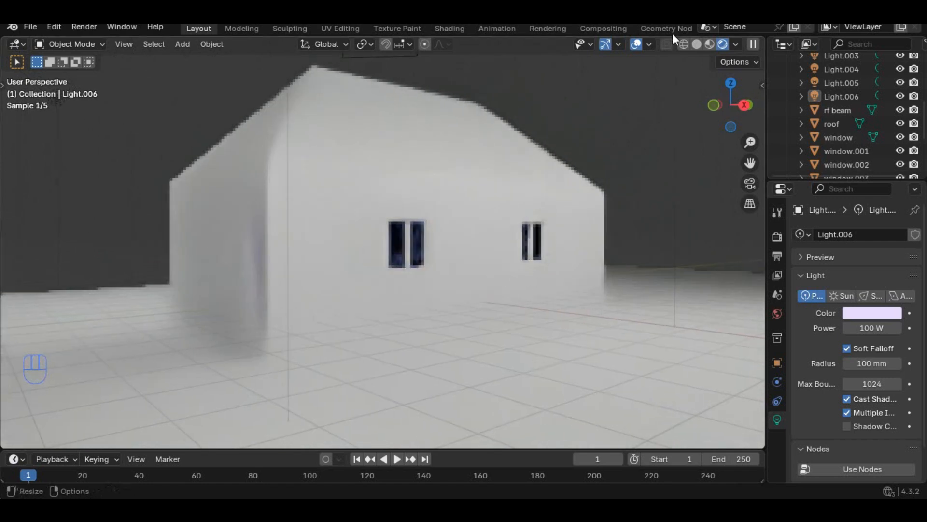
left_click(696, 44)
middle_click_drag(230, 280, 281, 292)
- Cut two evenly spaced vertical edge loops into the house's end wall beside the door opening
left_click(282, 291)
key("Tab")
right_click(282, 291)
left_click(122, 45)
right_click(335, 171)
left_click(335, 173)
left_click(296, 299)
right_click(297, 296)
left_click(324, 291)
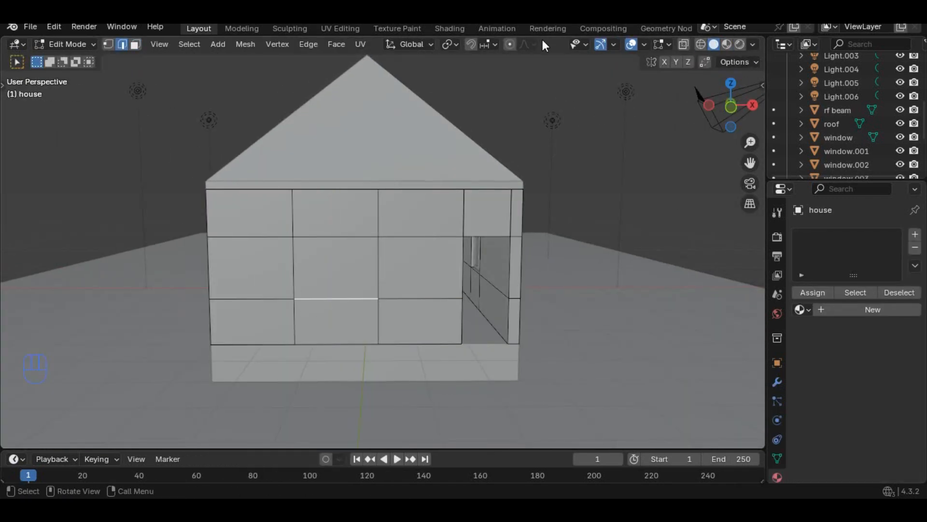
- Check the middle wall section's edge length and use Calculator to halve the excess width
left_click(669, 44)
type("1")
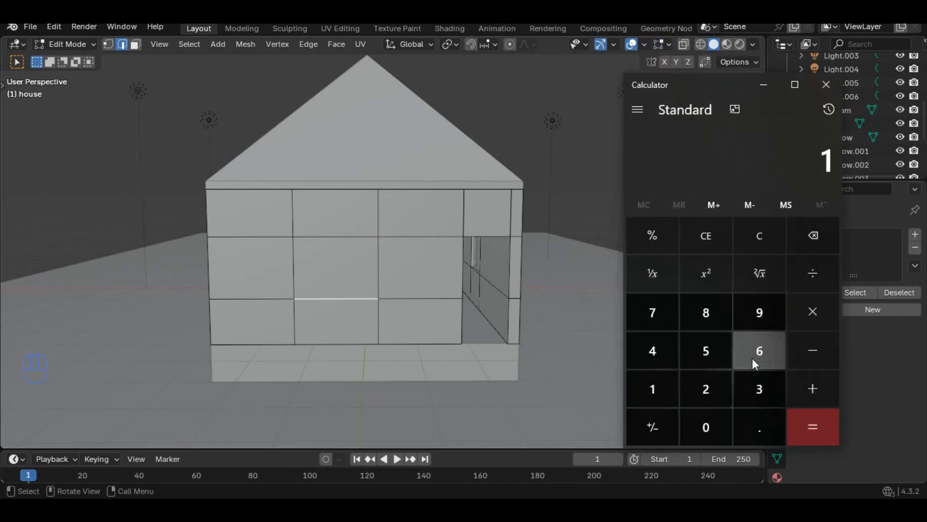
left_click(812, 273)
left_click(706, 388)
left_click(813, 426)
left_click(764, 84)
- Narrow the middle wall section by moving the door-side vertical edges inward along X and the far-side vertical edges 212.5 mm along X
left_click(376, 273, "alt+shift")
key("g")
key("y")
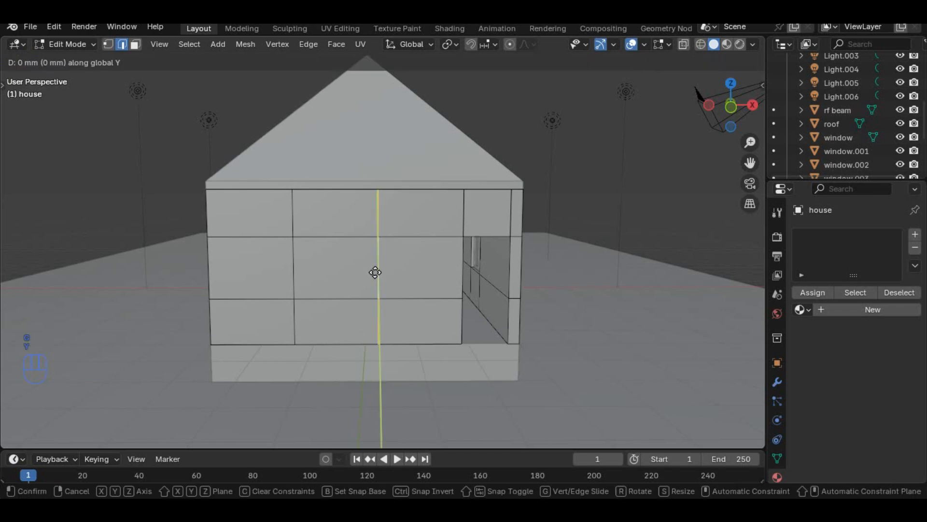
left_click(375, 272)
left_click(330, 237)
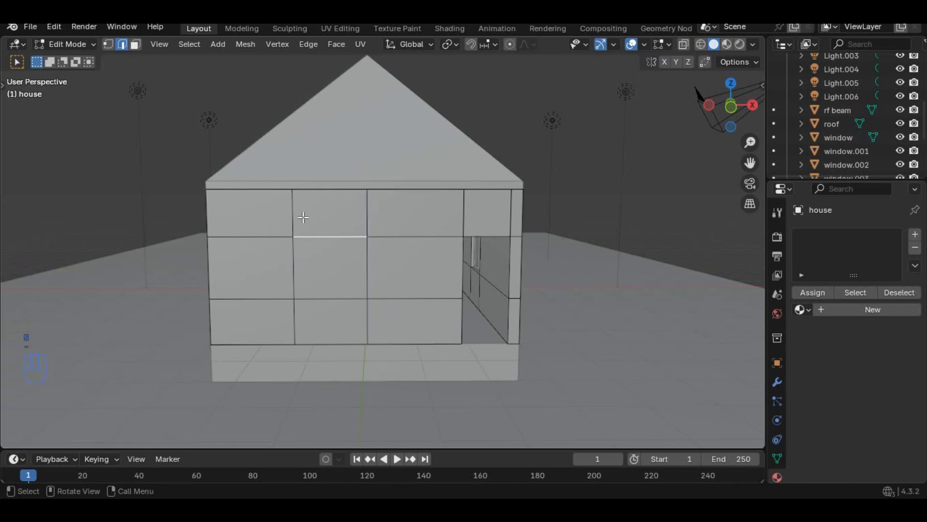
key("g")
key("y")
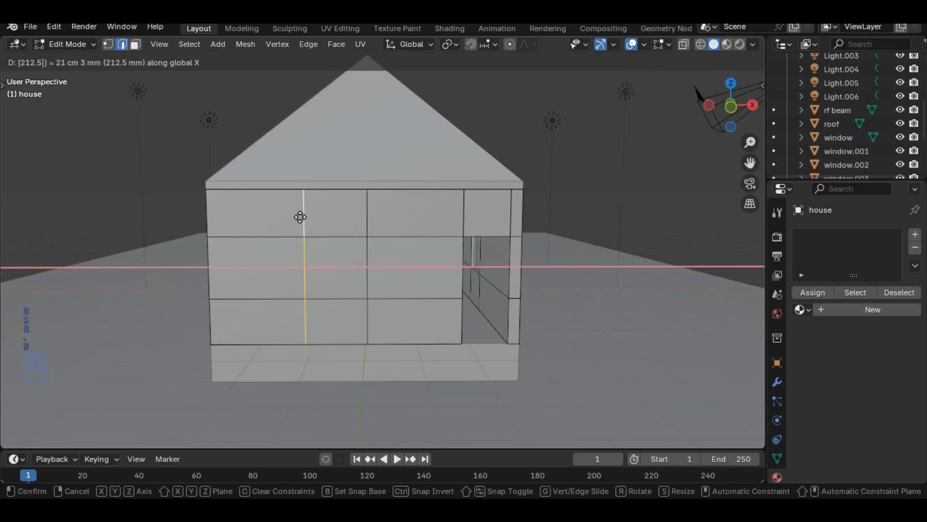
left_click(300, 217)
- Turn on the edge length display for the mesh being edited
left_click(644, 44)
left_click(669, 44)
left_click(588, 212)
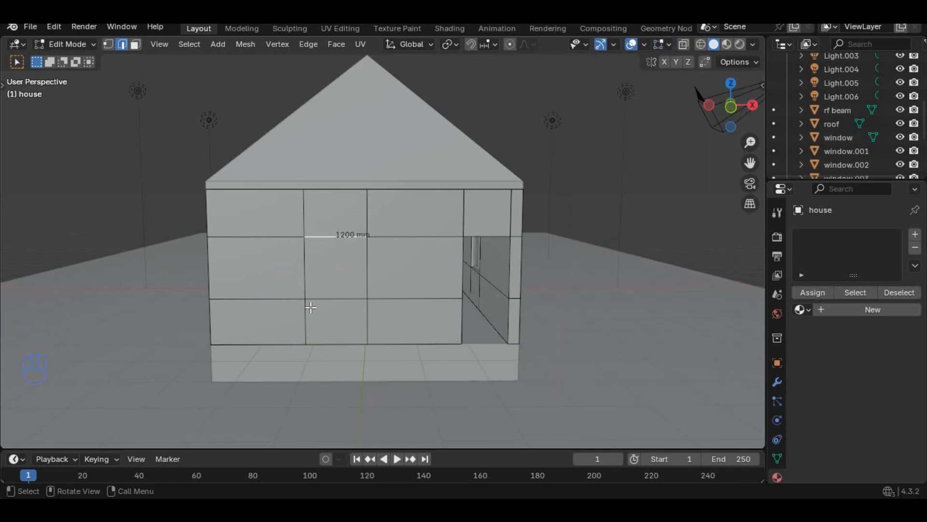
- Delete the outer and inner faces of the end wall's middle section to open a window hole
key("x")
left_click(316, 220)
left_click(354, 269)
key("x")
left_click(354, 271)
- Fill the bottom of the new window hole with a face between its outer and inner wall edges
middle_click_drag(354, 270, 415, 260)
key("2")
scroll(572, 275, "up", 5)
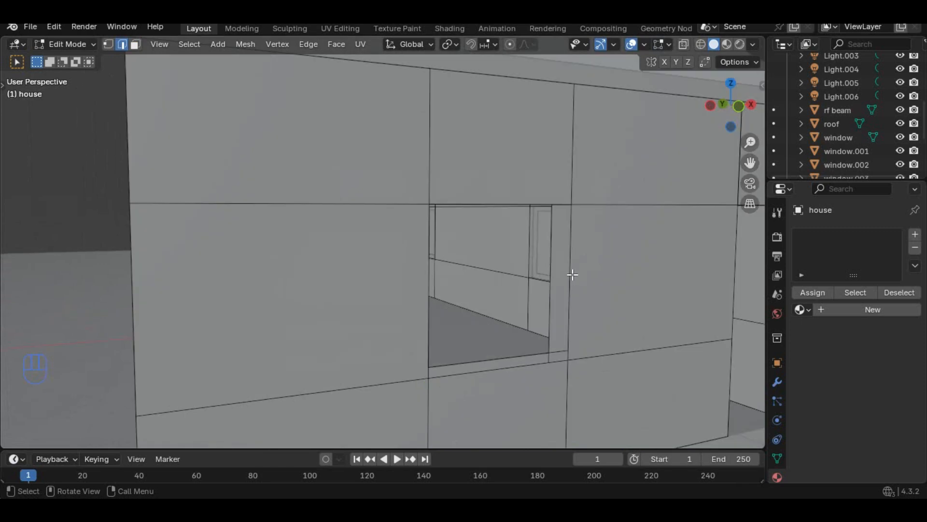
middle_click_drag(502, 359, 473, 322)
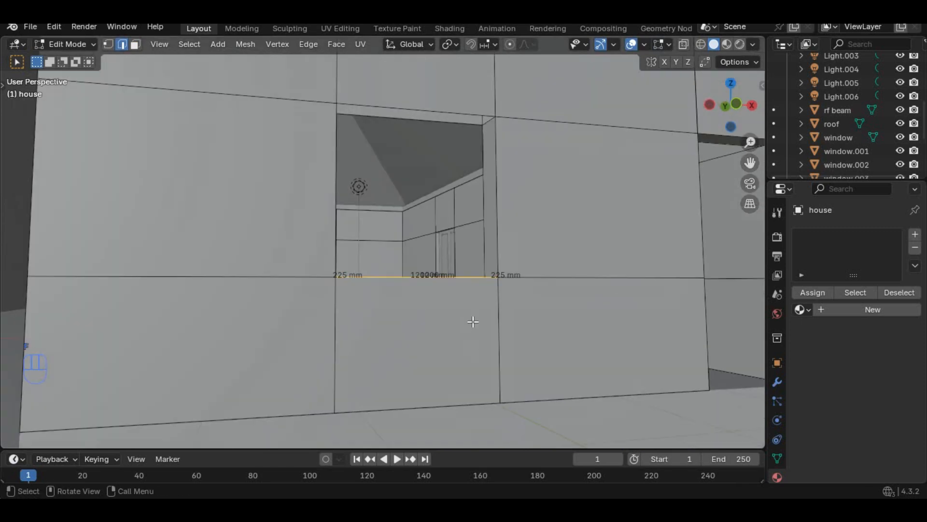
key("f")
- Close the remaining sides of the window hole with faces between the outer and inner wall edges
middle_click_drag(408, 117, 363, 134)
left_click(108, 295)
middle_click_drag(113, 294, 88, 309)
left_click(57, 330, "shift")
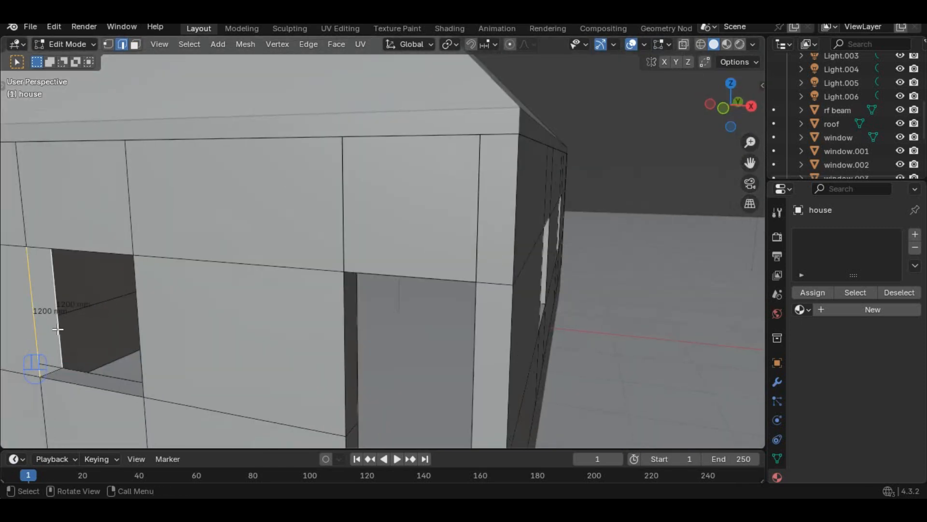
middle_click_drag(115, 348, 143, 345)
scroll(309, 309, "down", 5)
middle_click_drag(423, 280, 331, 297)
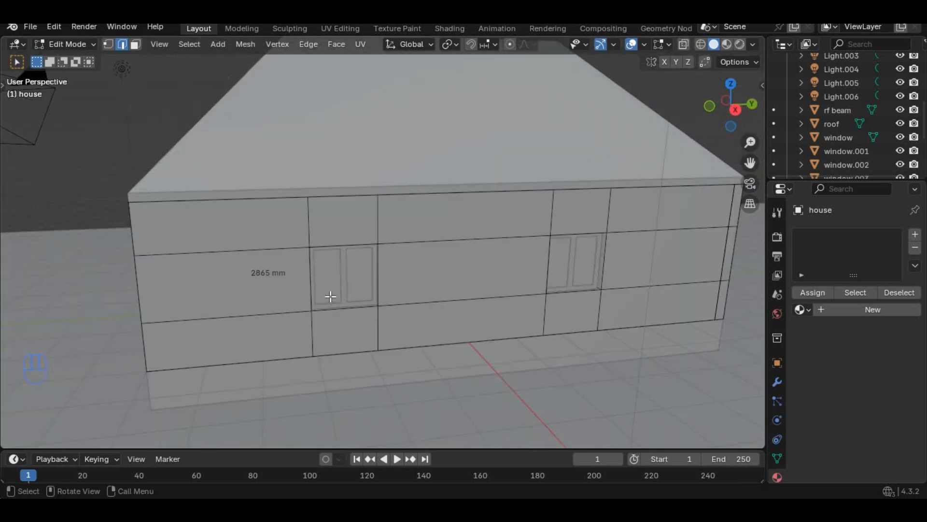
- Duplicate a finished window frame with its glass from the long wall and place the copies near the door wall
key("Tab")
left_click(345, 268)
scroll(319, 290, "up", 3)
left_click(297, 295, "shift")
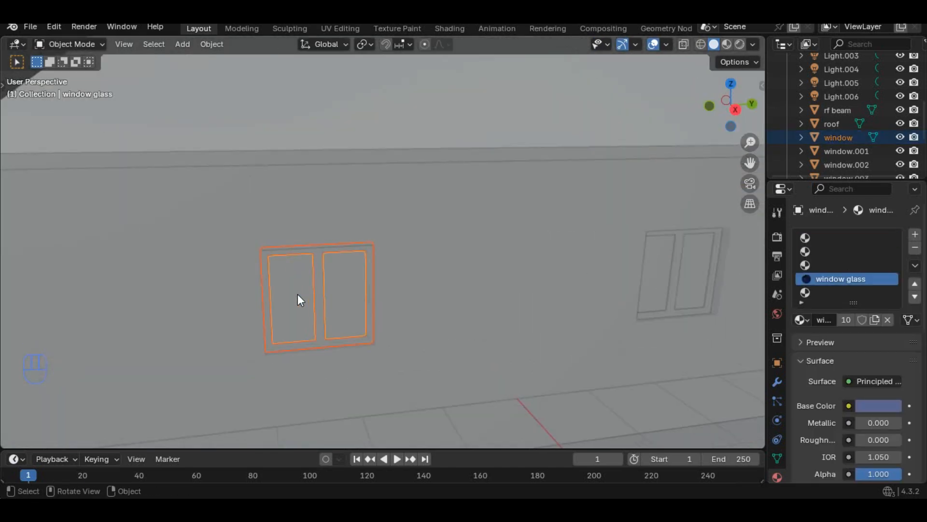
scroll(300, 302, "down", 3)
key("shift+d")
left_click(176, 305)
middle_click_drag(176, 305, 258, 288)
- Rotate the duplicated window frame and glass geometry around Z to face the same way as the door wall
key("r")
key("z")
right_click(260, 285)
key("Tab")
key("z")
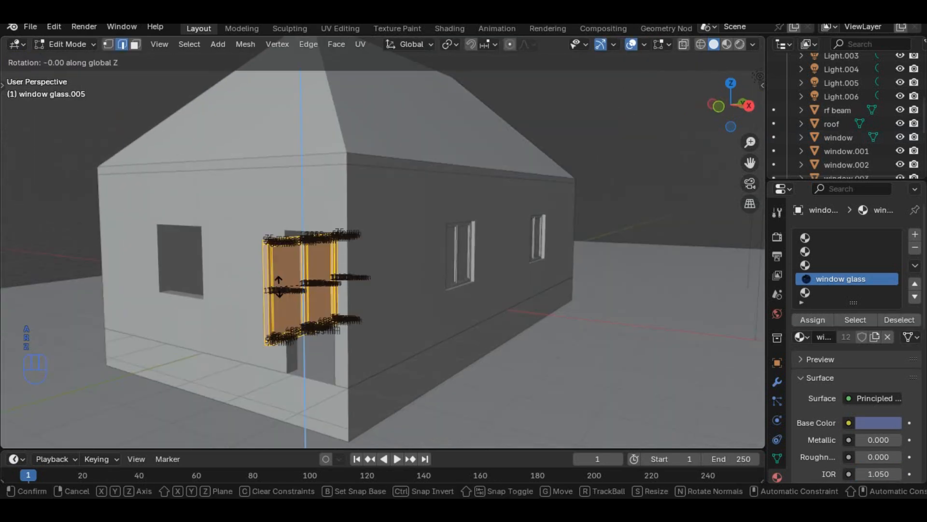
left_click(279, 288)
left_click(318, 316)
scroll(320, 317, "up", 4)
middle_click_drag(316, 317, 329, 322)
scroll(329, 322, "down", 4)
key("ctrl+z")
- Subdivide the vertical edges on one side of the house's new window hole with one cut
scroll(322, 320, "down", 2)
key("Tab")
left_click(280, 304)
key("Tab")
left_click(108, 44)
scroll(127, 270, "up", 4)
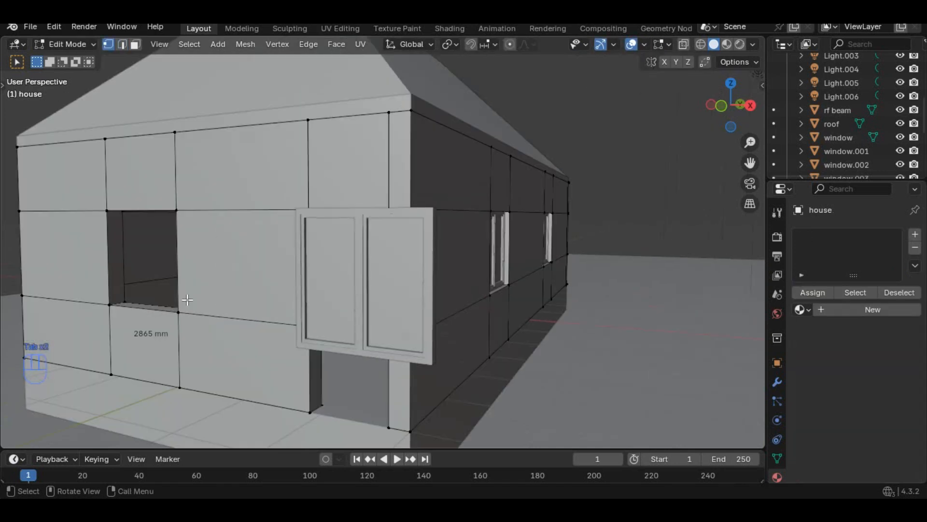
middle_click_drag(121, 294, 137, 306)
left_click(137, 332)
right_click(144, 342)
left_click(72, 178)
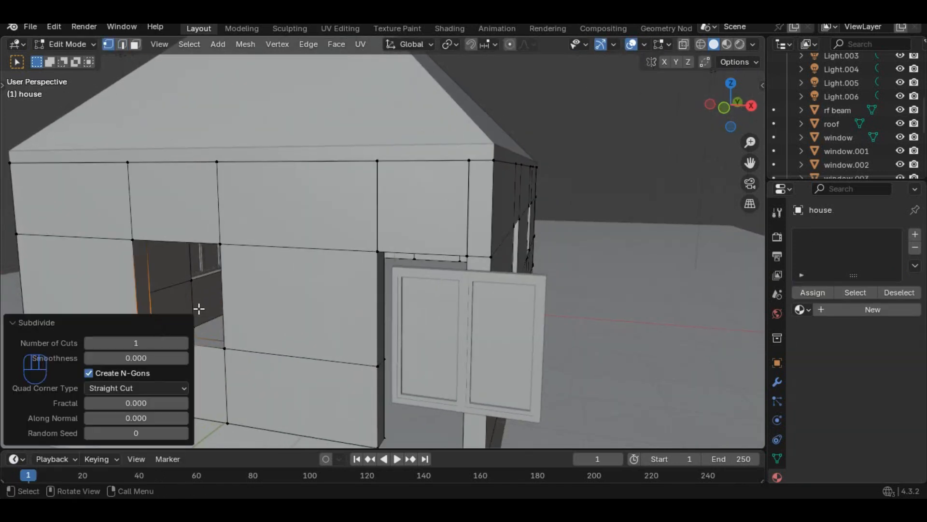
- Snap the 3D cursor to the selection on the side of the house's window hole and remove the added midpoint vertices while keeping the faces
key("shift+s")
left_click(170, 354)
key("x")
left_click(148, 321)
key("ctrl+z")
key("x")
left_click(150, 401)
left_click(588, 184)
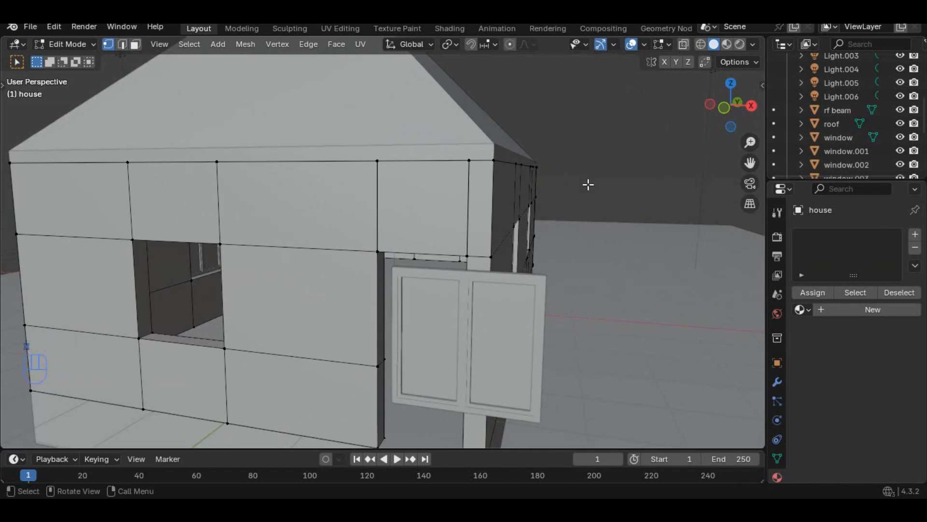
- Snap the whole geometry of the duplicated window near the door to the 3D cursor in Edit Mode, with offset enabled
key("Tab")
left_click(451, 325)
scroll(463, 294, "down", 2)
middle_click_drag(464, 294, 450, 320)
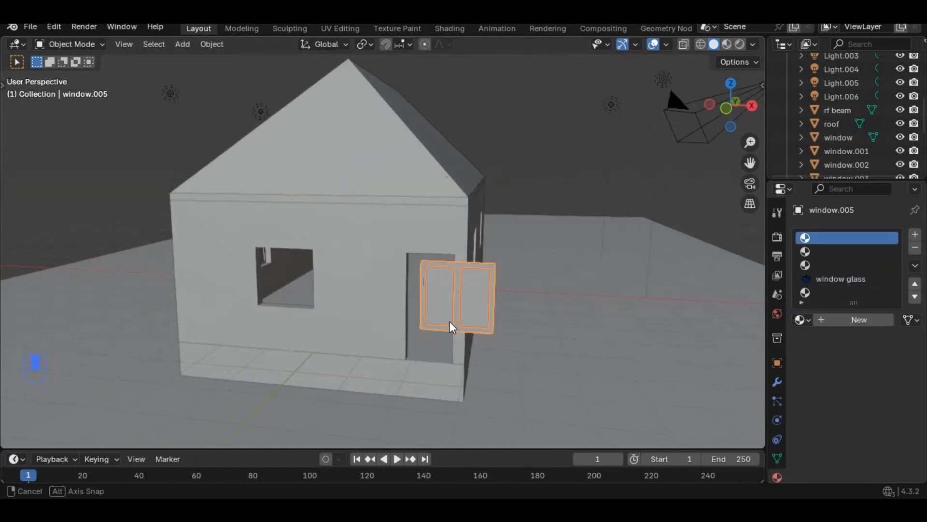
key("Tab")
key("shift+s")
left_click(449, 238)
- Raise the duplicated window 600 mm along Z and shift it 600 mm horizontally to fit it into the new hole
scroll(223, 321, "up", 3)
middle_click_drag(242, 312, 279, 310)
key("g")
key("z")
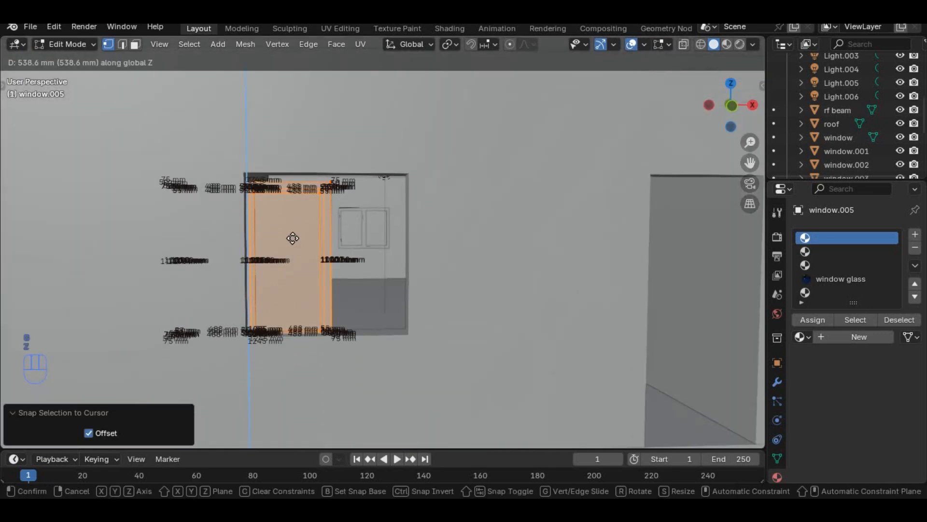
type("600")
key("Return")
type("gy")
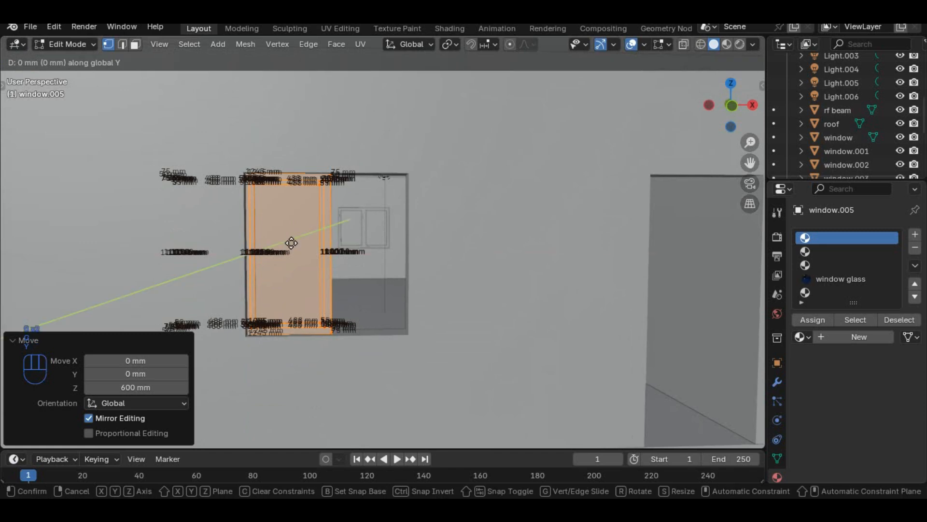
type("600")
key("Return")
- Leave the window's geometry editing and examine how the window sits in the opening beside the door
middle_click_drag(404, 335, 418, 334)
scroll(404, 337, "down", 3)
scroll(404, 334, "up", 3)
scroll(404, 333, "down", 3)
left_click(513, 334)
middle_click_drag(513, 333, 468, 334)
scroll(255, 332, "up", 3)
middle_click_drag(255, 332, 158, 384)
scroll(257, 331, "down", 3)
scroll(172, 375, "down", 3)
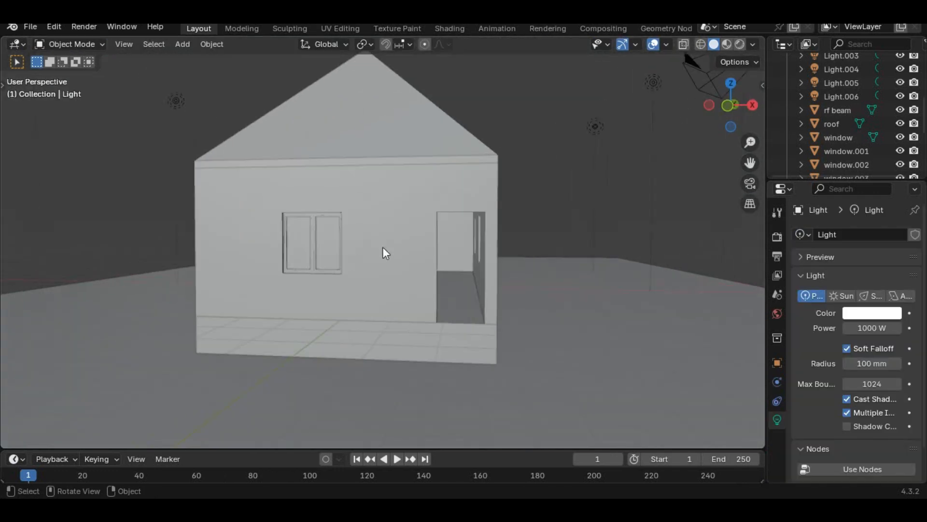
- Try to join the window frames on the house's different walls into one object
left_click(318, 219)
left_click(319, 220)
middle_click_drag(318, 220, 435, 240)
middle_click_drag(515, 232, 526, 252)
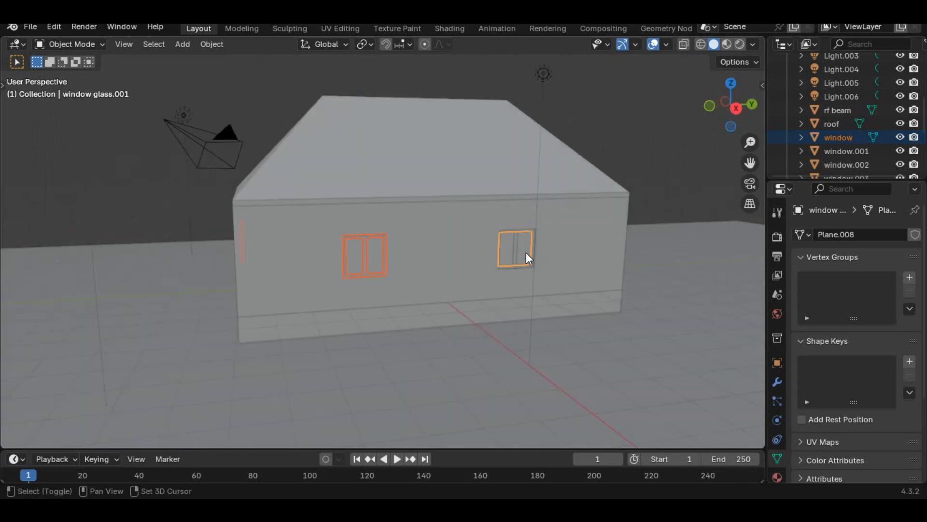
middle_click_drag(622, 245, 386, 264)
left_click(566, 286, "shift")
scroll(566, 285, "down", 1)
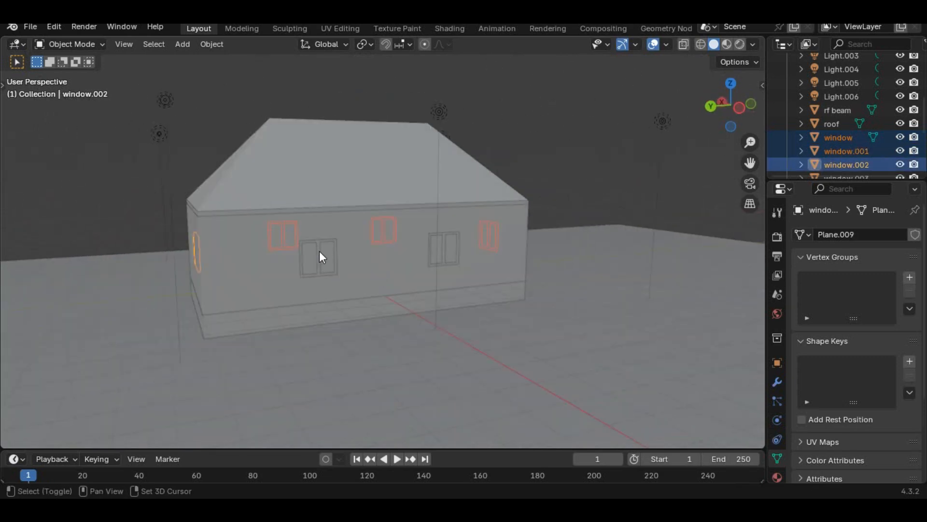
left_click(319, 251, "shift")
middle_click_drag(320, 250, 290, 249)
scroll(420, 242, "up", 1)
middle_click_drag(439, 265, 417, 290)
right_click(427, 286)
left_click(333, 260)
middle_click_drag(570, 242, 516, 267)
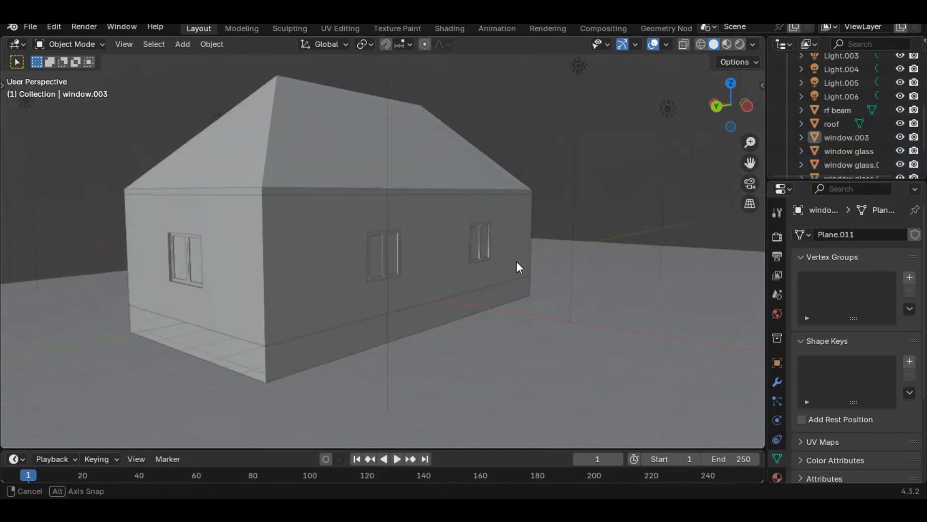
- Try to join the window glass panes on the house's different walls into one object
middle_click_drag(656, 163, 555, 320)
key("Tab")
left_click(319, 244, "shift")
middle_click_drag(319, 243, 529, 301)
left_click(308, 286, "shift")
left_click(537, 311, "shift")
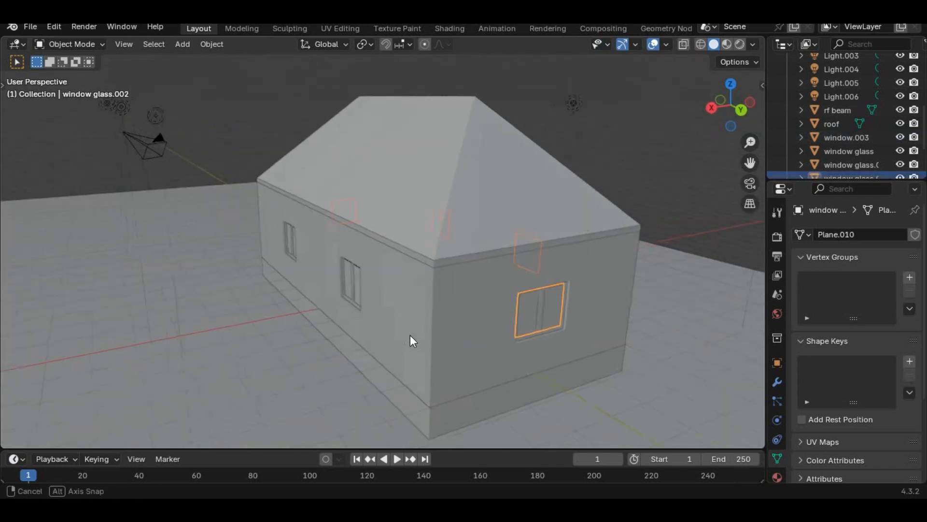
middle_click_drag(410, 335, 466, 318)
left_click(472, 274, "shift")
left_click(365, 270, "shift")
middle_click_drag(338, 336, 420, 295)
right_click(420, 294)
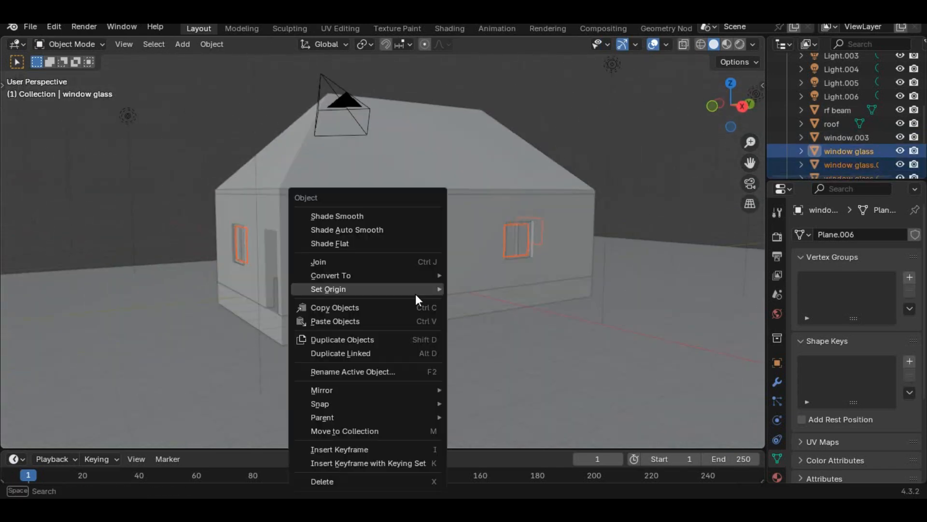
left_click(413, 262)
- Return to Object Mode and inspect the door wall with its fitted window in rendered viewport shading
middle_click_drag(516, 236, 406, 287)
key("Tab")
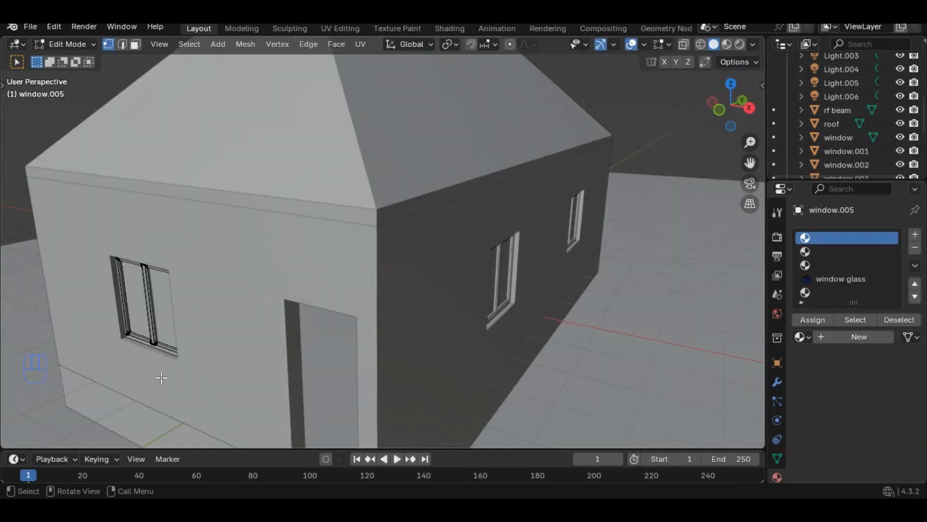
middle_click_drag(338, 289, 256, 337)
key("Tab")
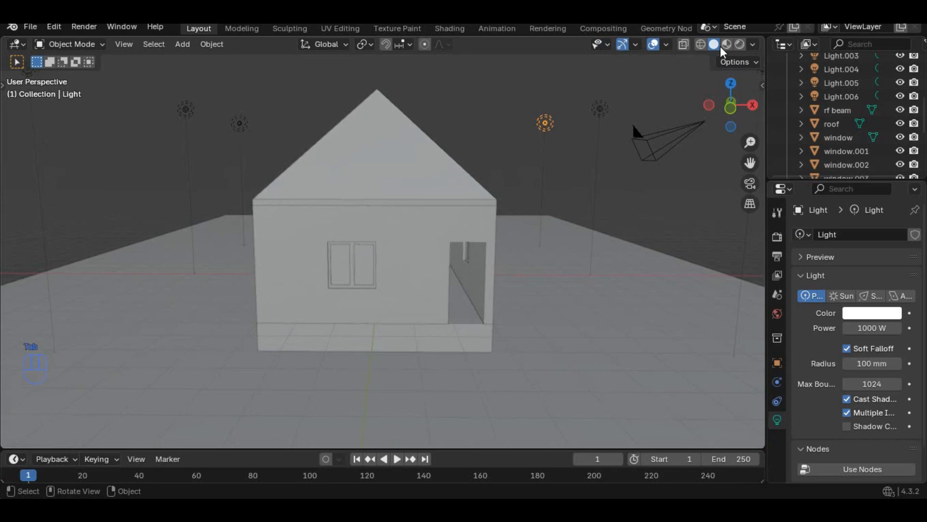
left_click(740, 44)
mouse_move(493, 223)
middle_mouse_down()
mouse_move(400, 245)
mouse_move(420, 259)
mouse_move(394, 249)
mouse_move(430, 243)
mouse_move(372, 238)
mouse_move(384, 225)
middle_mouse_up()
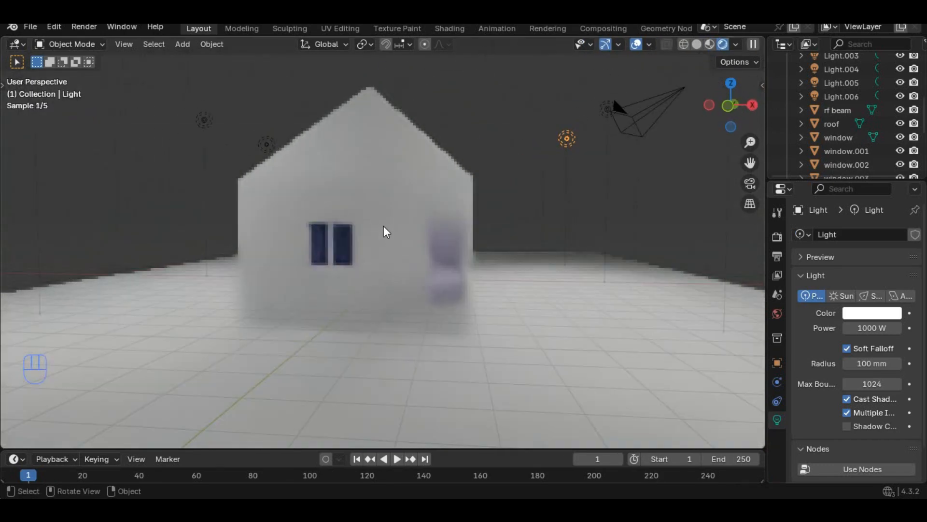